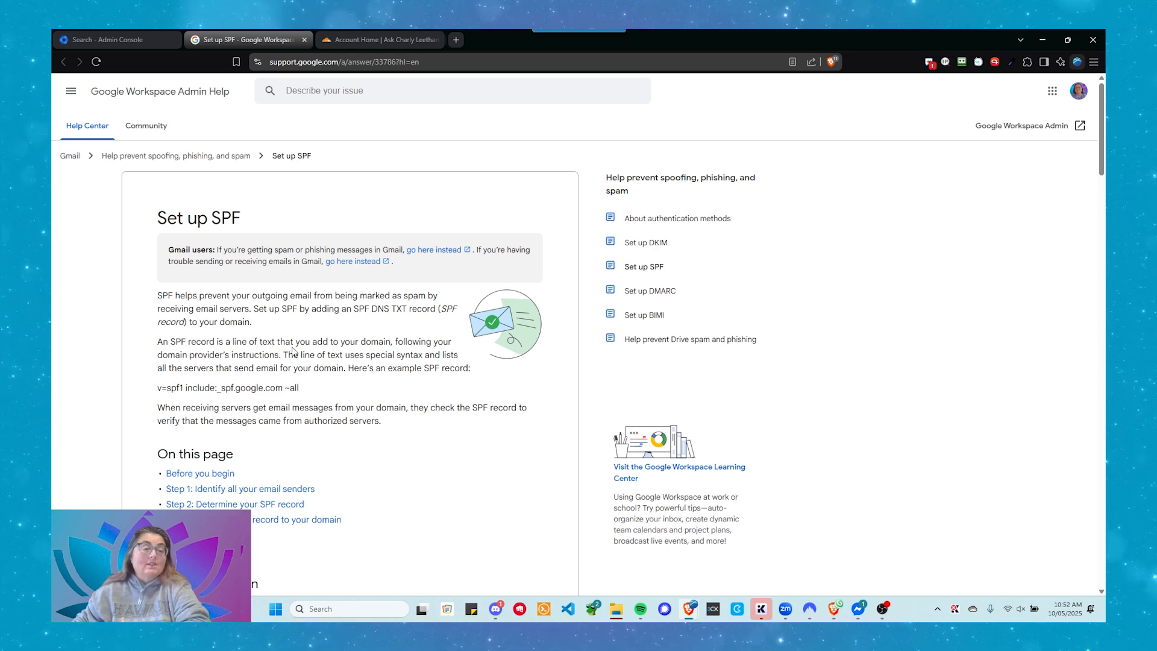
Read the Set up SPF help page, including the example record and the table of SPF records for common senders
scroll(307, 335, "down", 1)
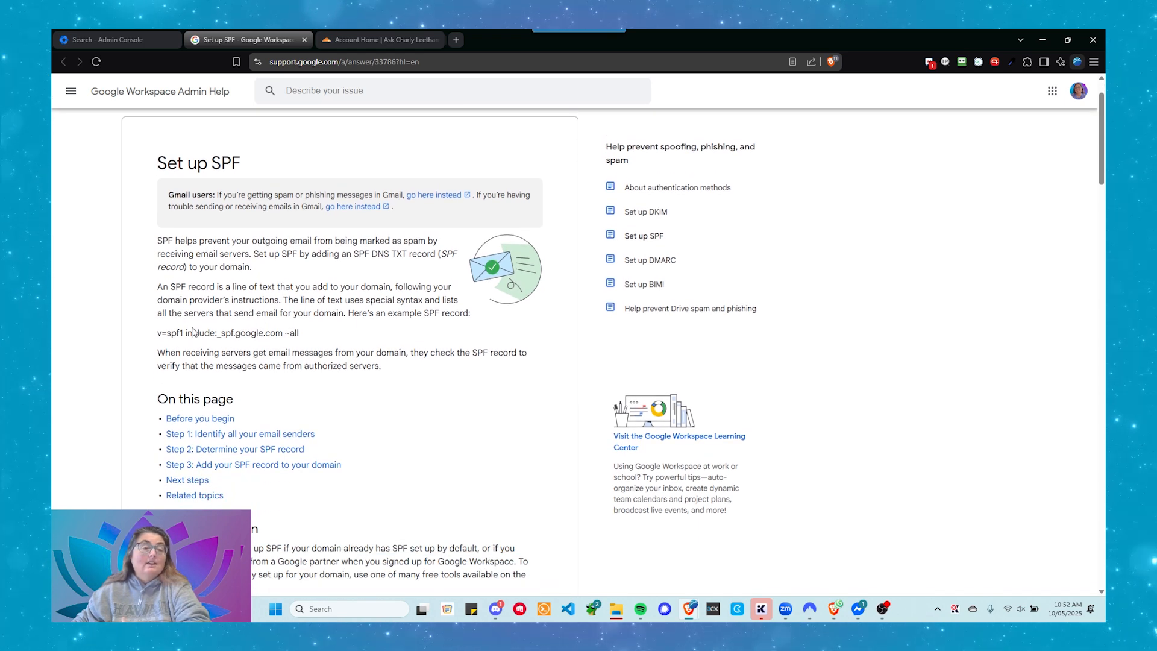
left_click_drag(157, 332, 313, 338)
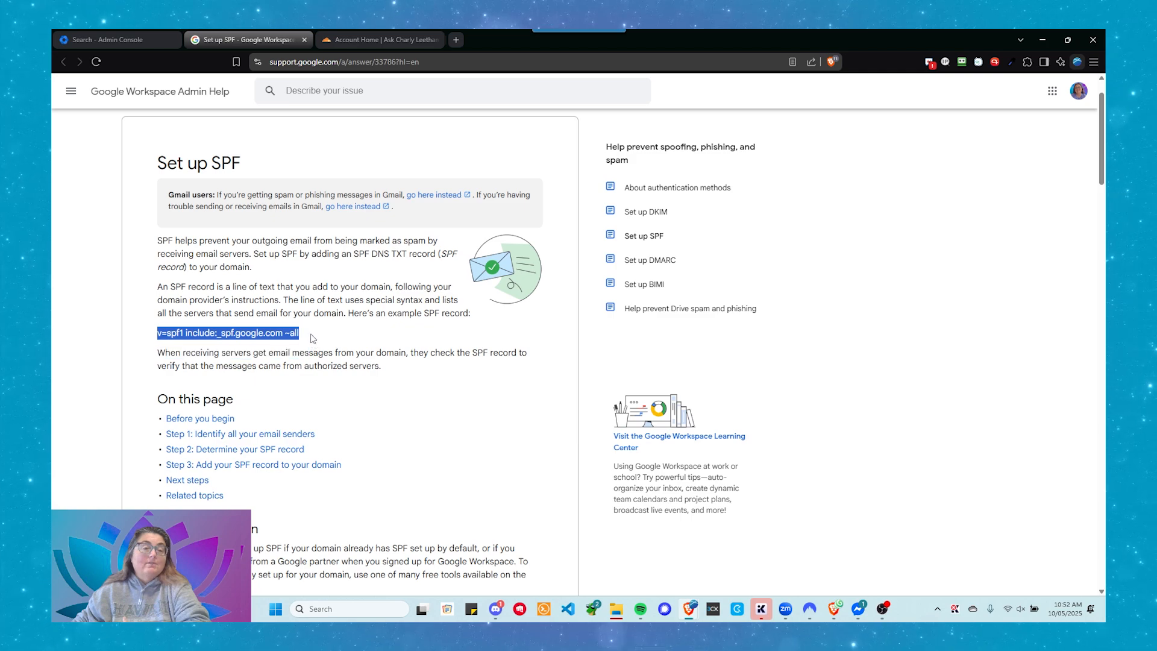
left_click(325, 342)
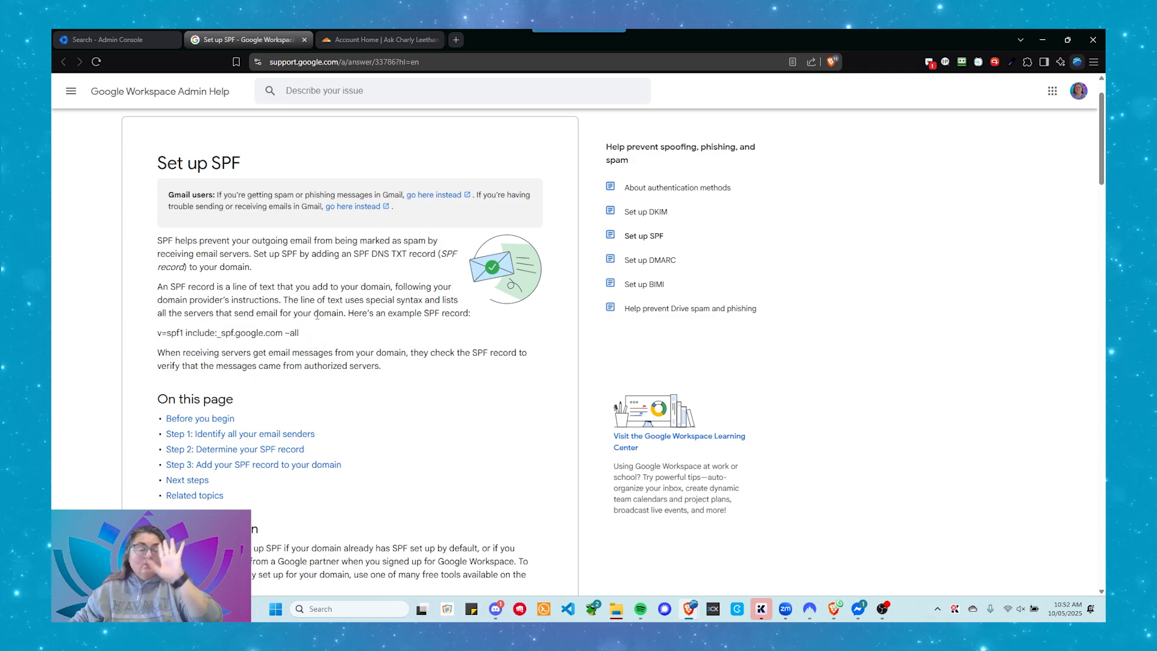
scroll(318, 307, "down", 2)
scroll(309, 266, "down", 5)
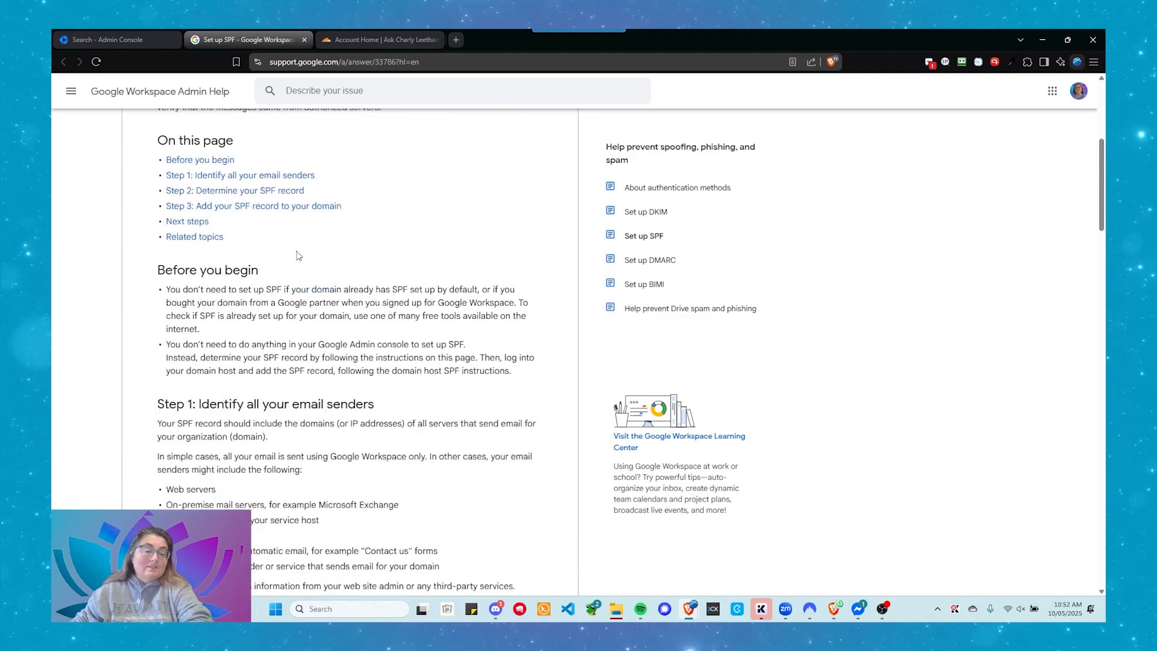
scroll(309, 266, "down", 10)
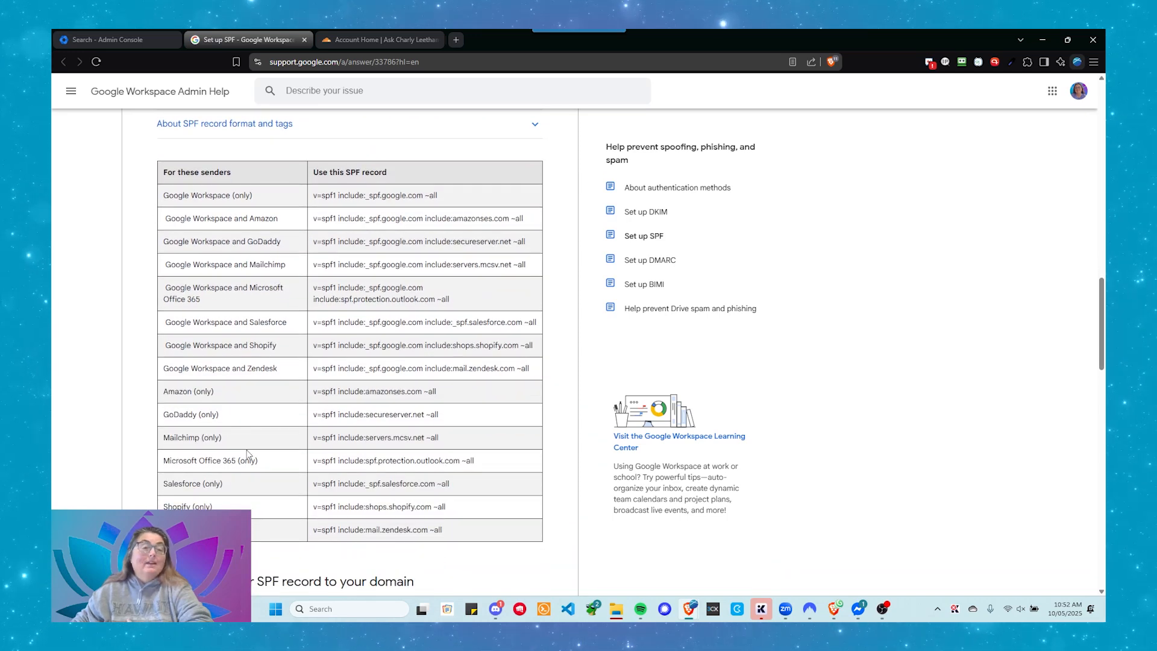
scroll(247, 453, "up", 1)
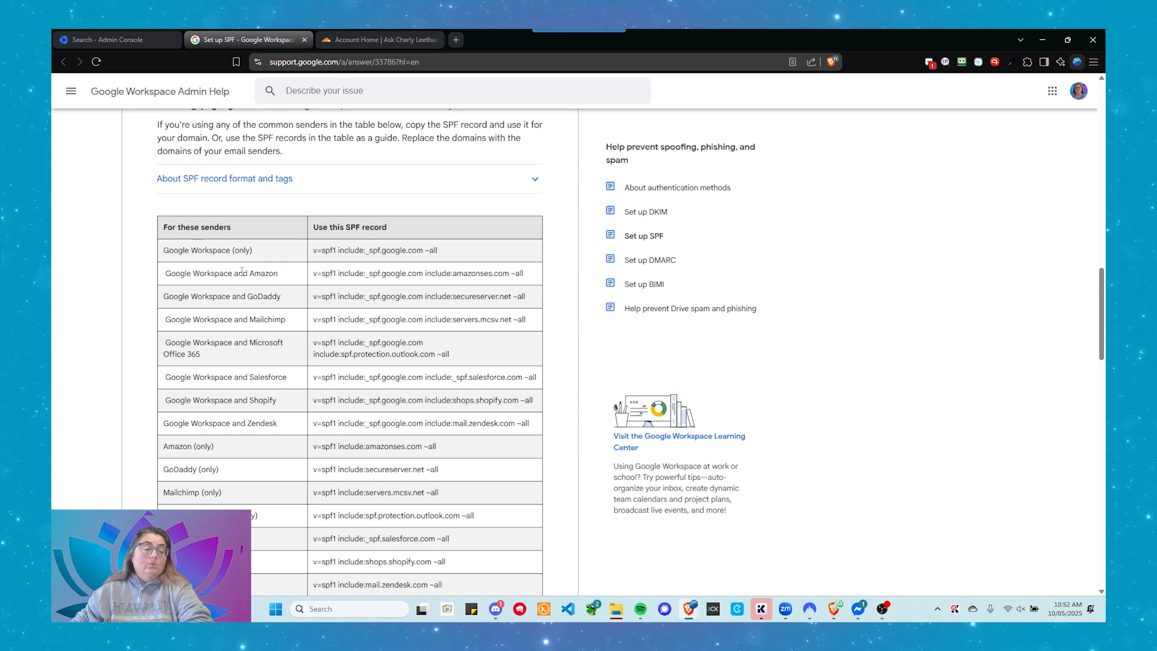
scroll(242, 272, "down", 1)
scroll(247, 274, "up", 1)
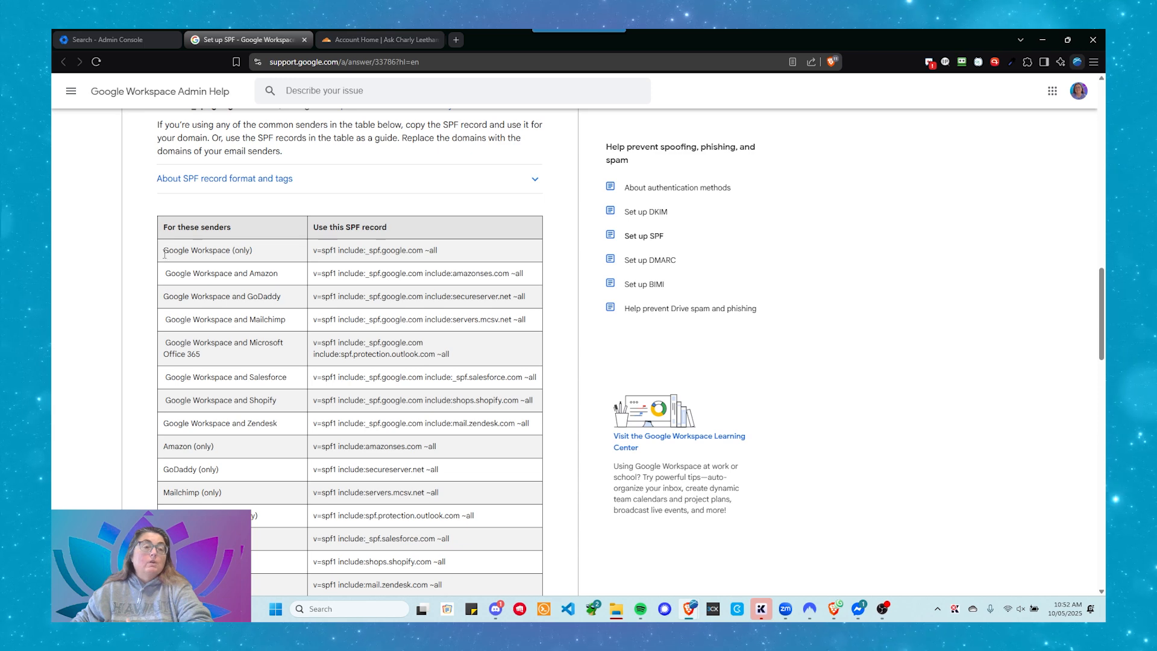
left_click_drag(163, 247, 261, 258)
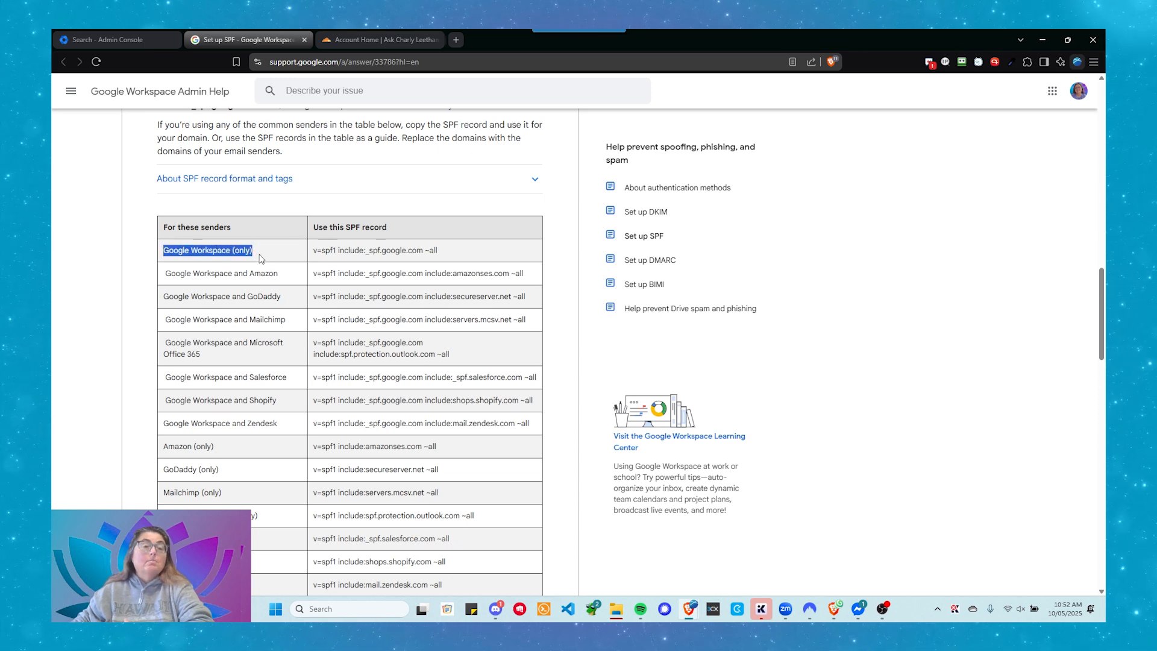
left_click(260, 258)
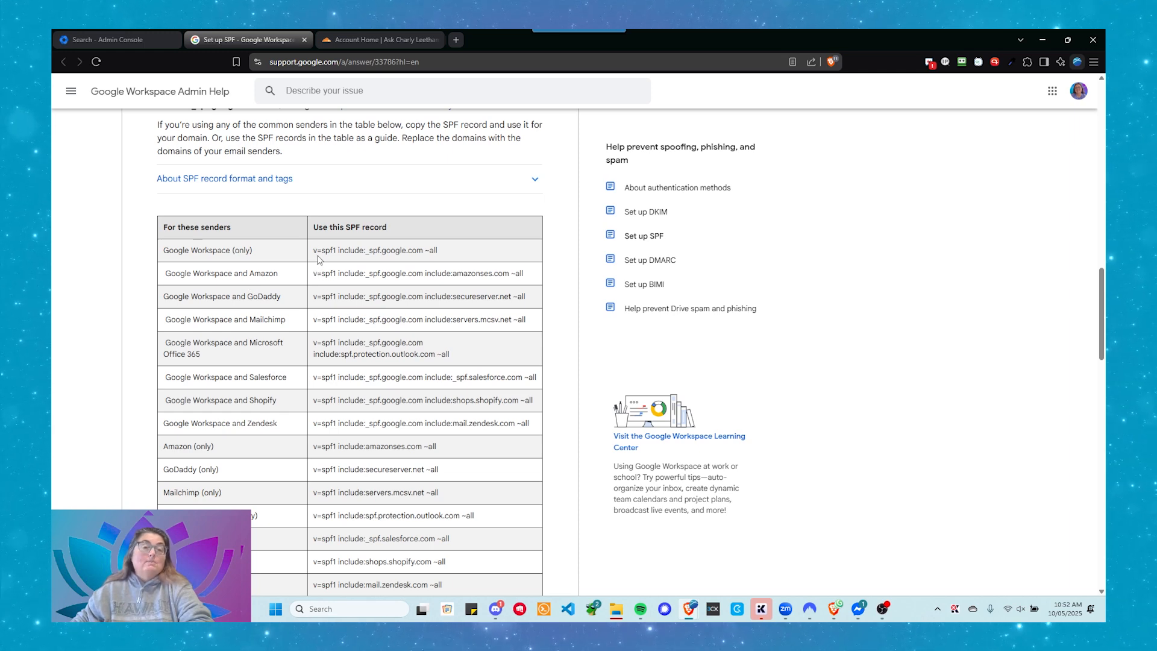
left_click_drag(313, 250, 337, 262)
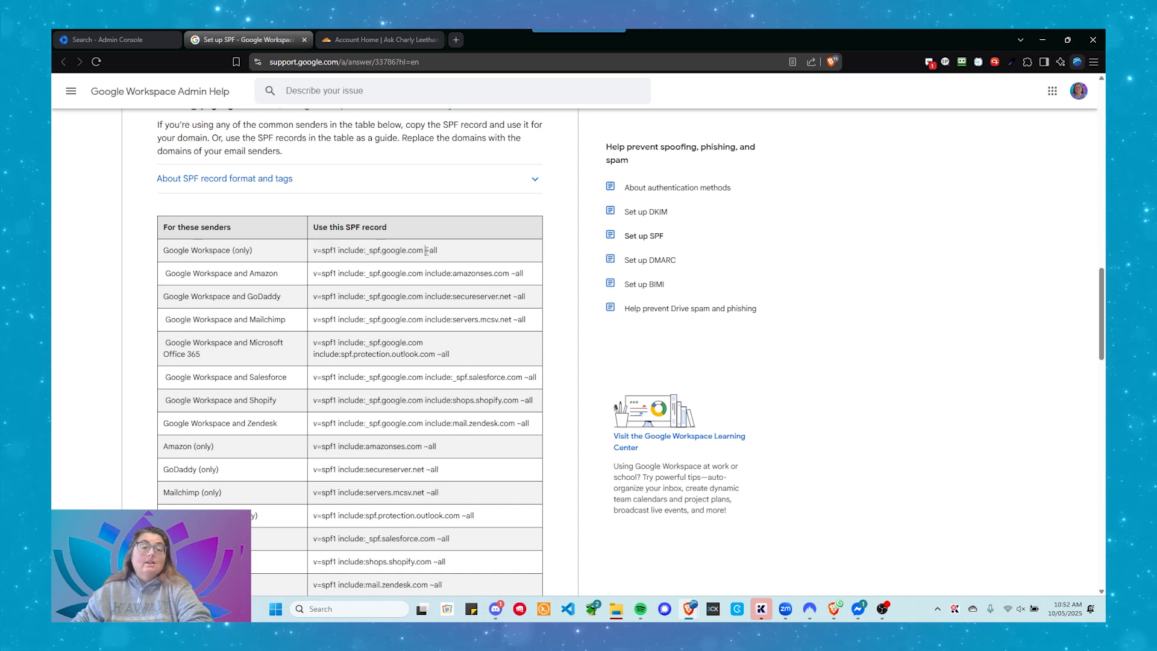
left_click_drag(426, 251, 439, 260)
left_click(439, 260)
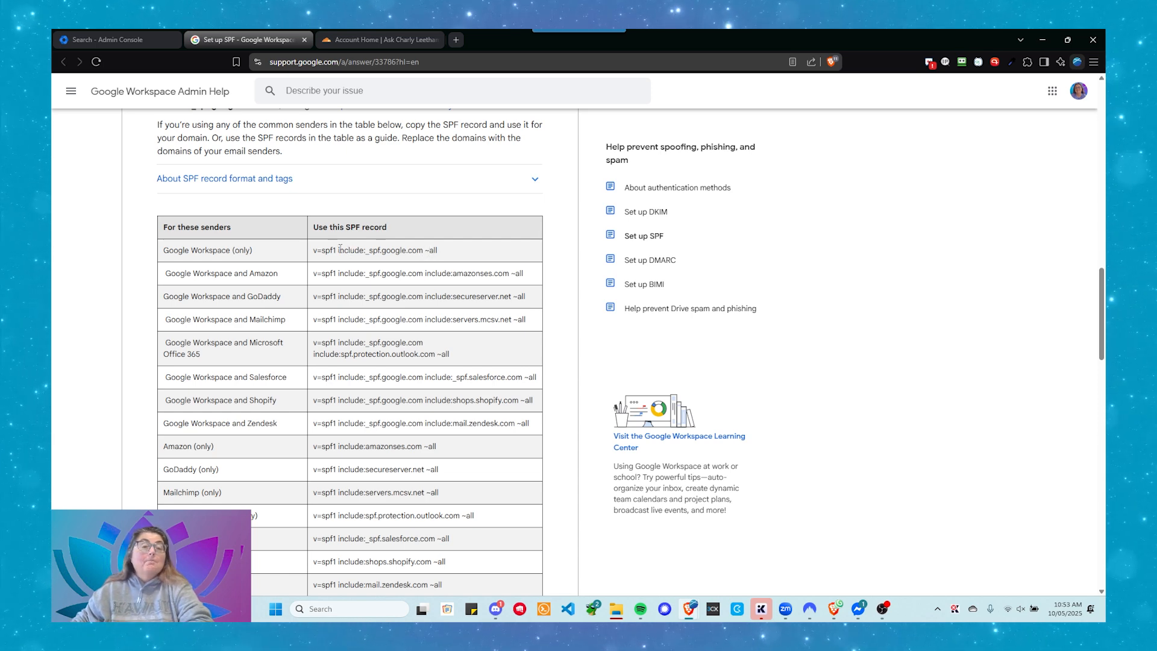
Copy the include:_spf.google.com part of the Google Workspace (only) SPF record
left_click_drag(339, 251, 425, 262)
left_click(366, 255)
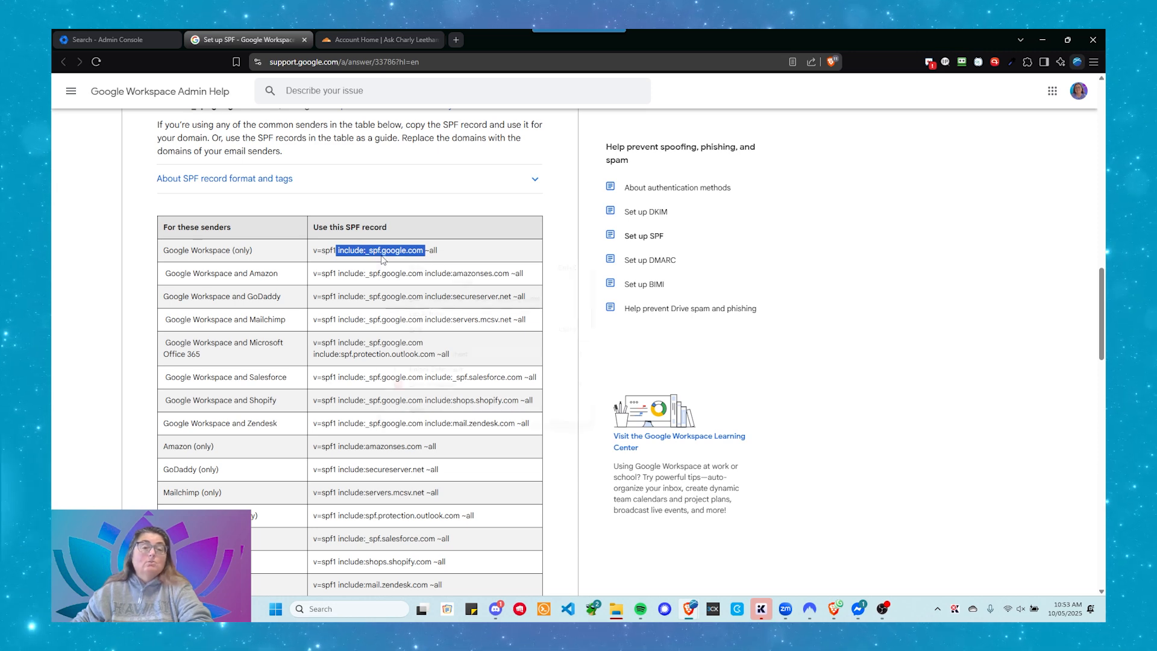
right_click(381, 259)
left_click(386, 266)
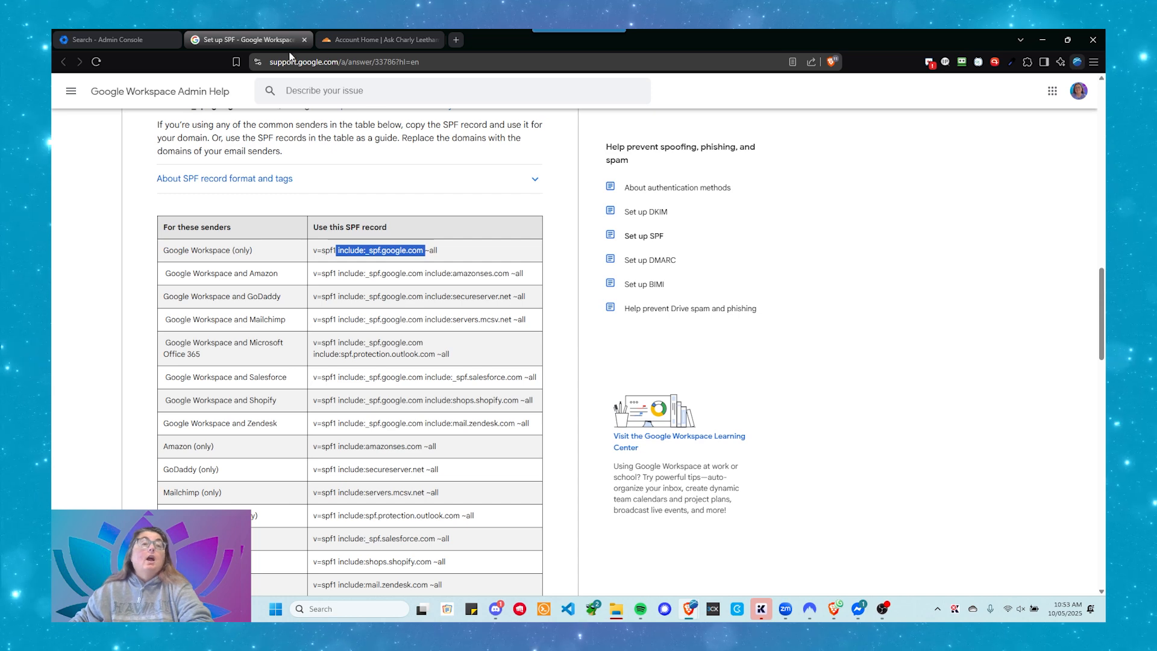
Switch to the Cloudflare dashboard and open the DNS settings for askcharlyleetham.com
left_click(333, 44)
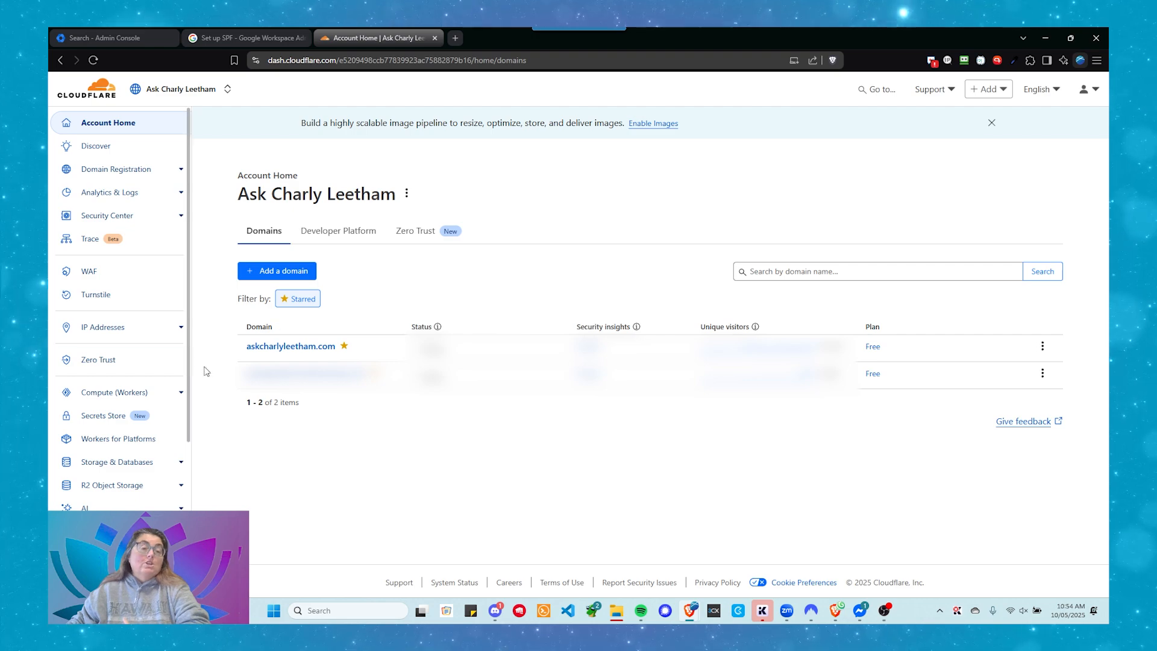
left_click(266, 348)
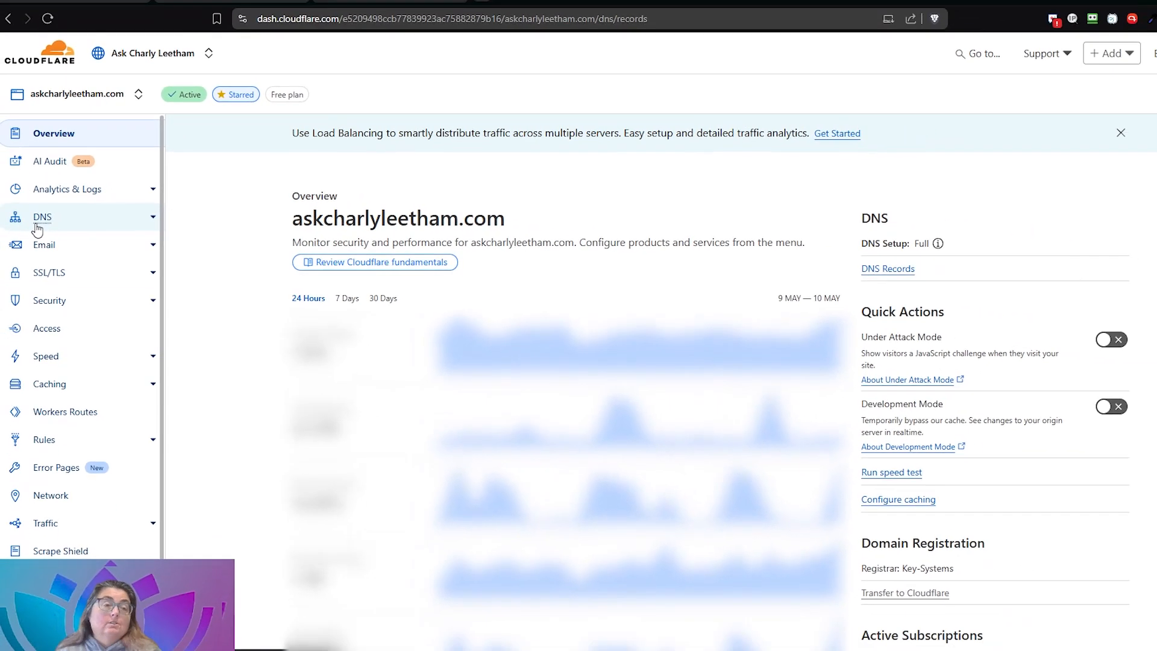
left_click(33, 231)
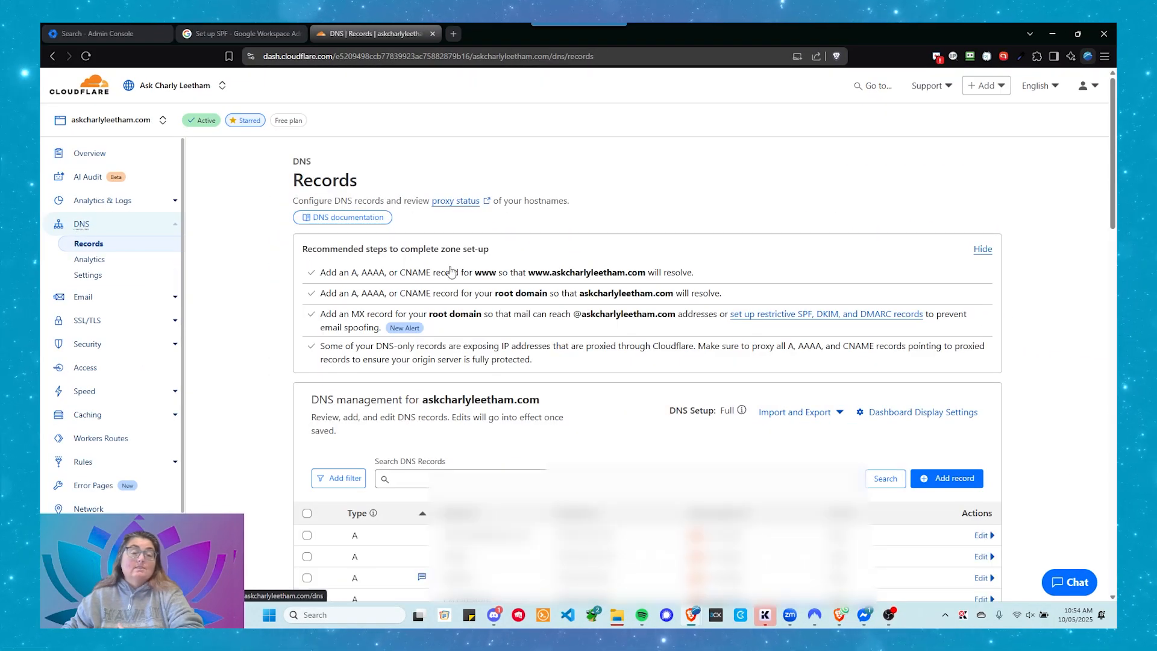
Filter the DNS records list to show only records whose Type equals TXT
scroll(602, 429, "down", 2)
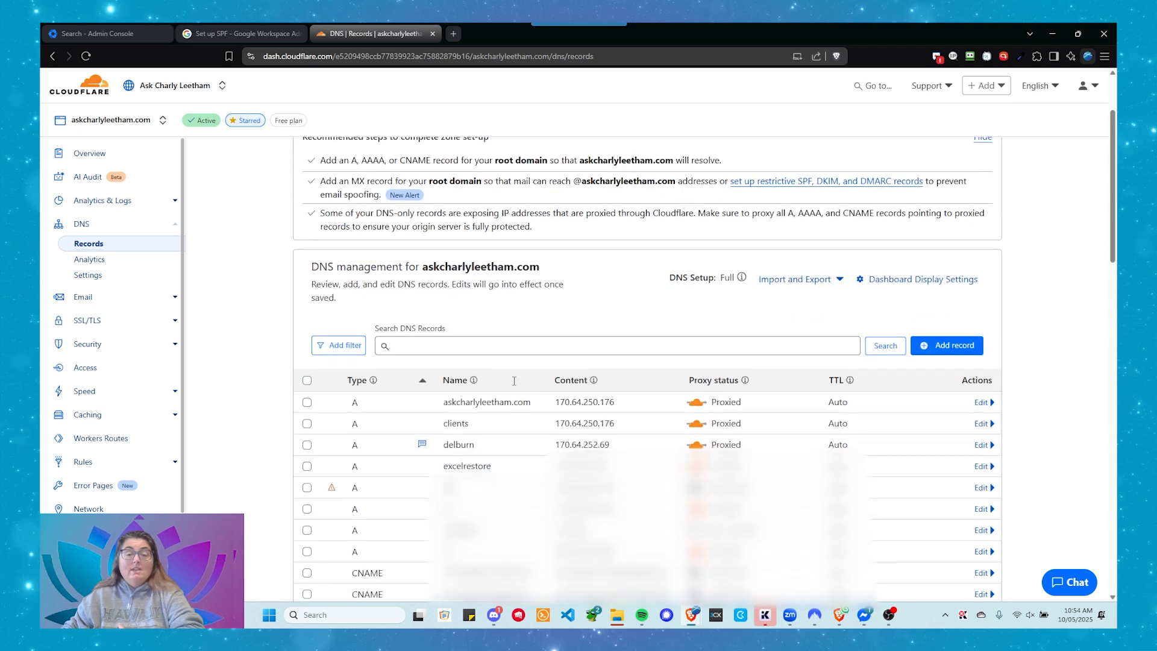
scroll(602, 429, "up", 2)
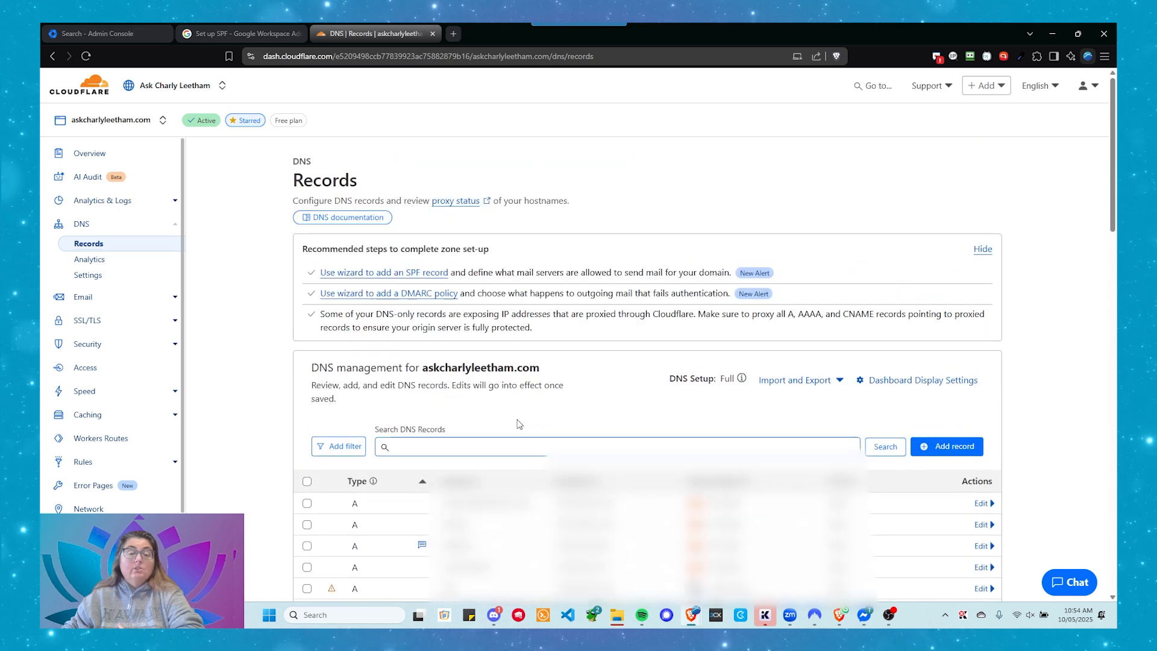
left_click(519, 446)
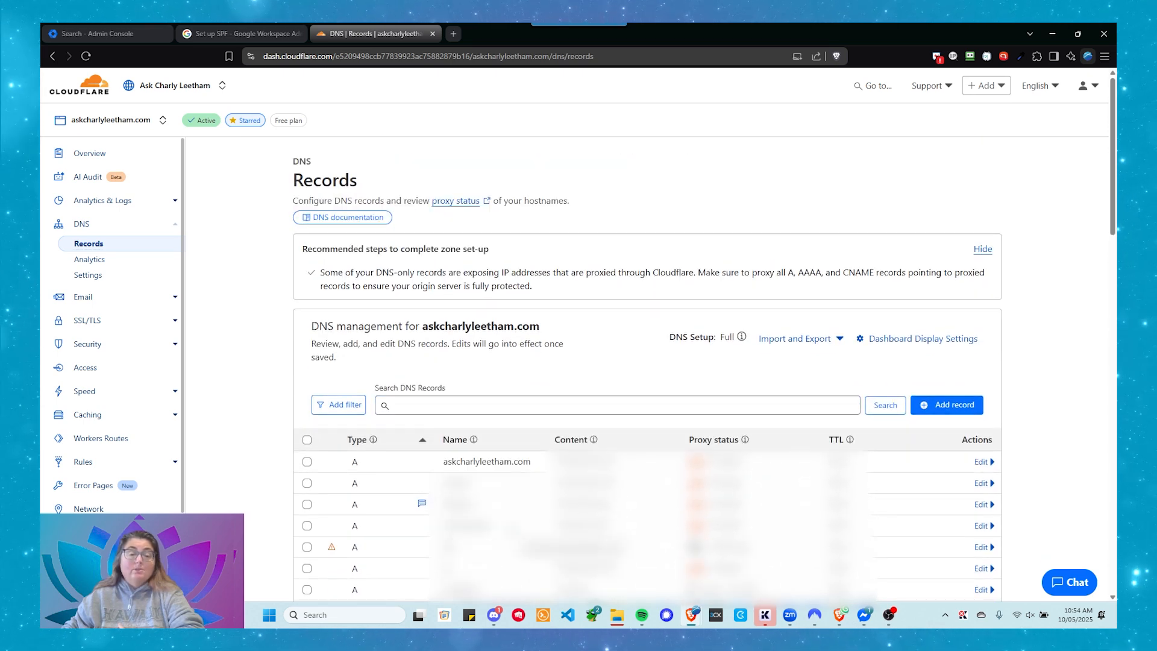
left_click(320, 404)
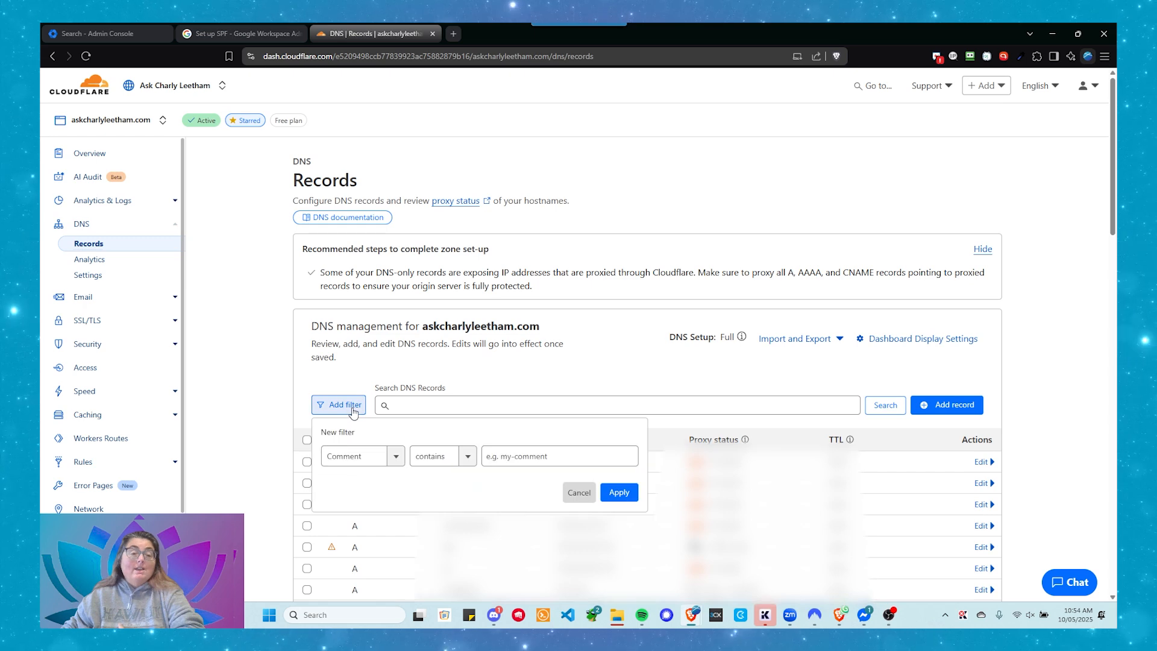
left_click(395, 463)
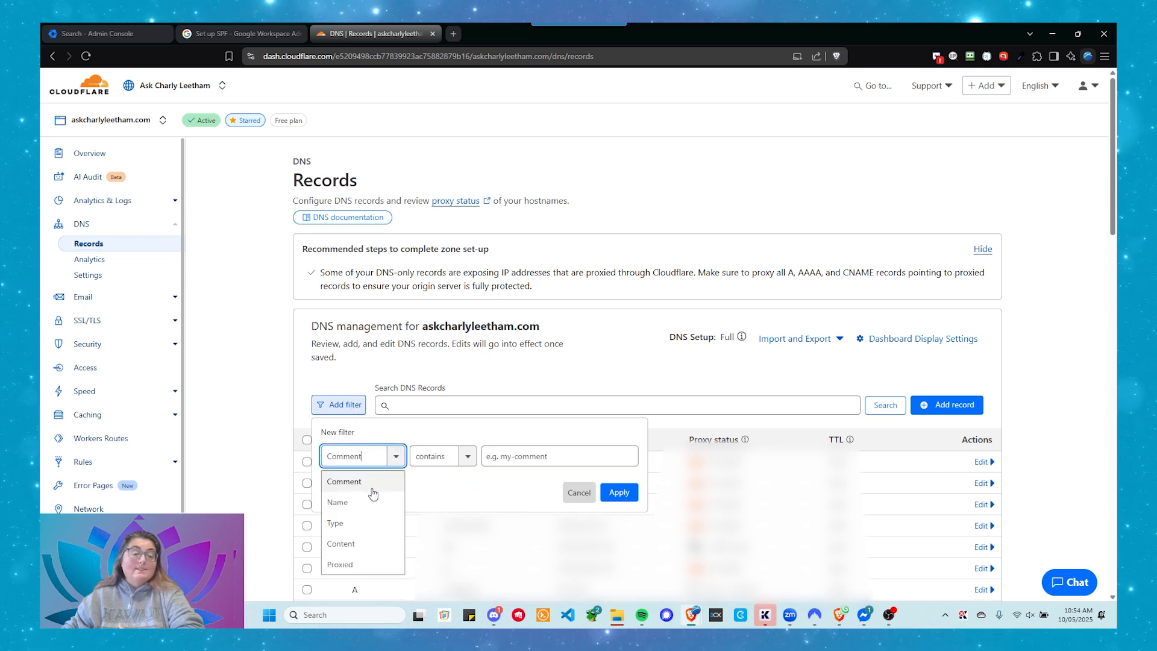
scroll(373, 493, "down", 5)
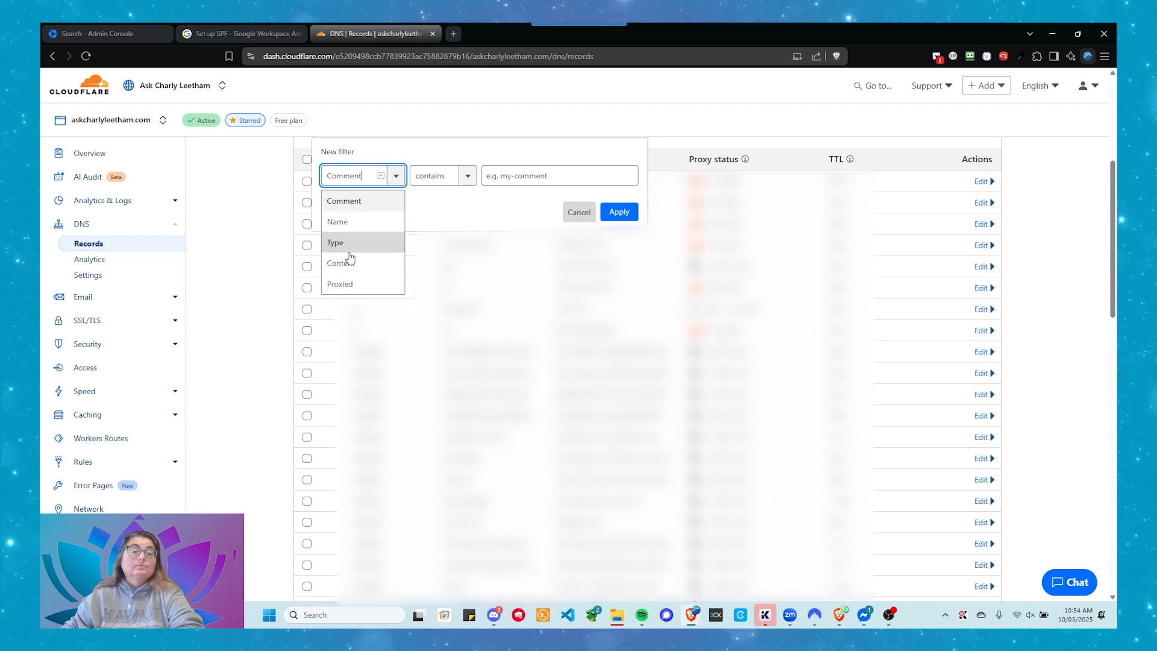
left_click(348, 247)
scroll(513, 302, "up", 2)
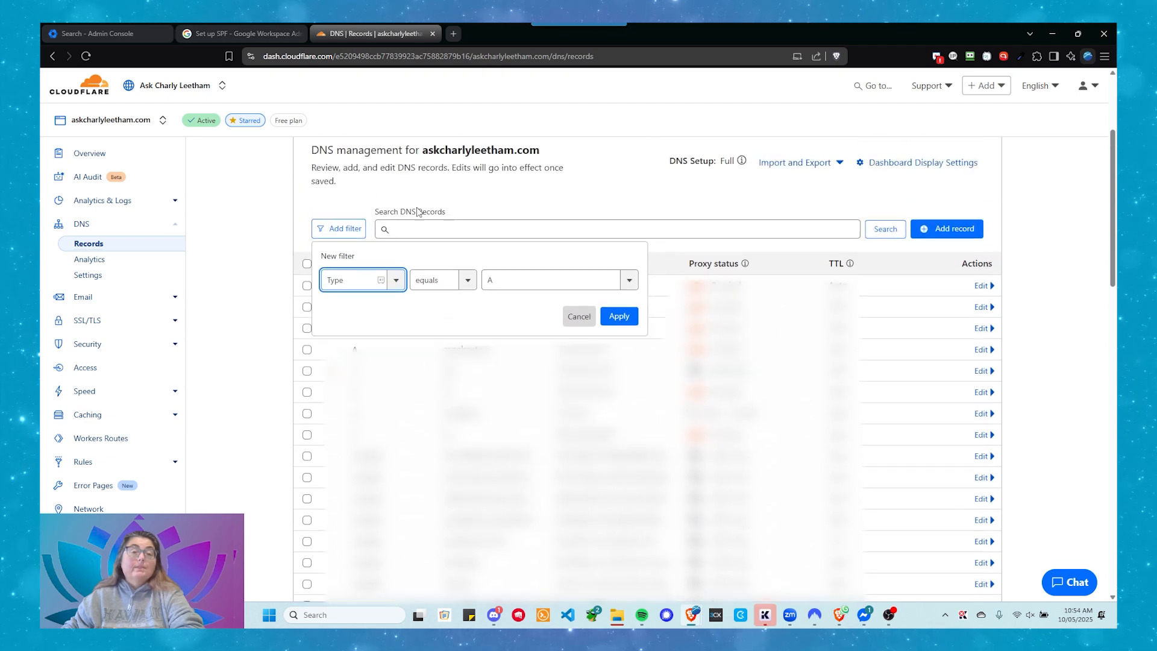
left_click(506, 294)
scroll(511, 338, "down", 4)
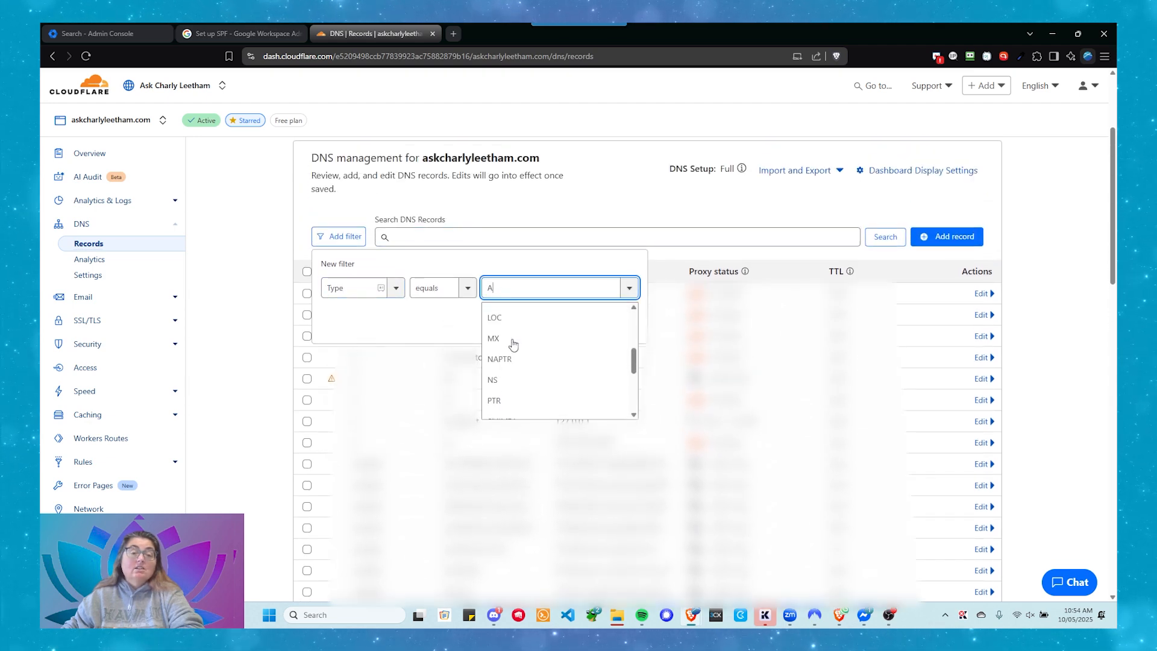
scroll(514, 353, "down", 3)
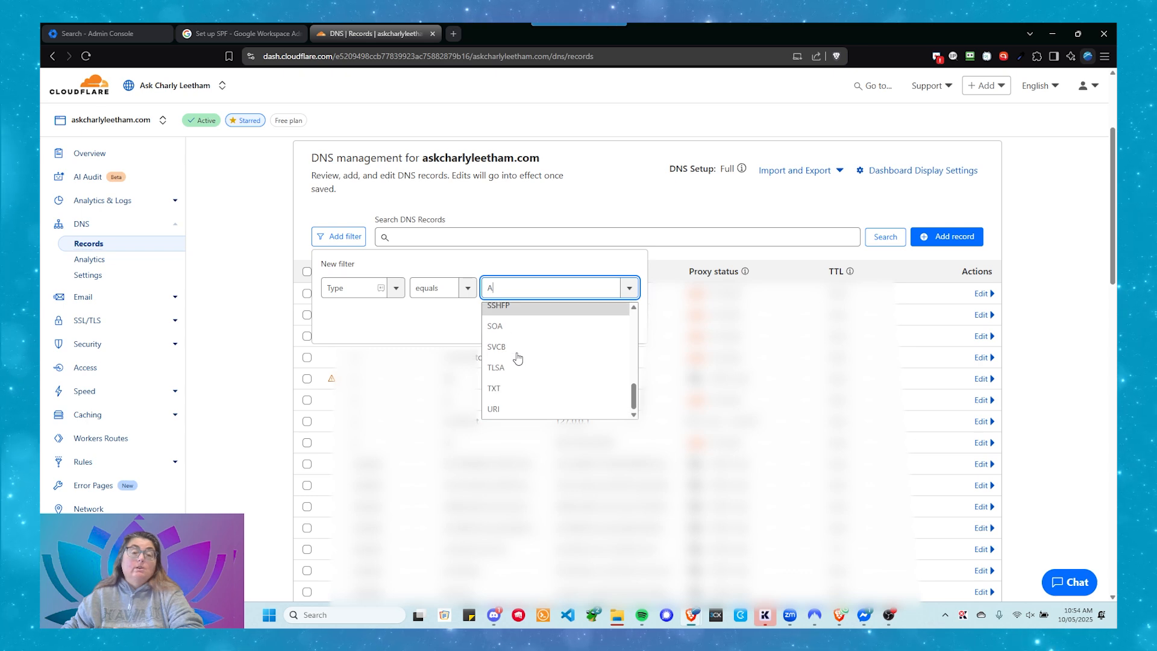
left_click(495, 388)
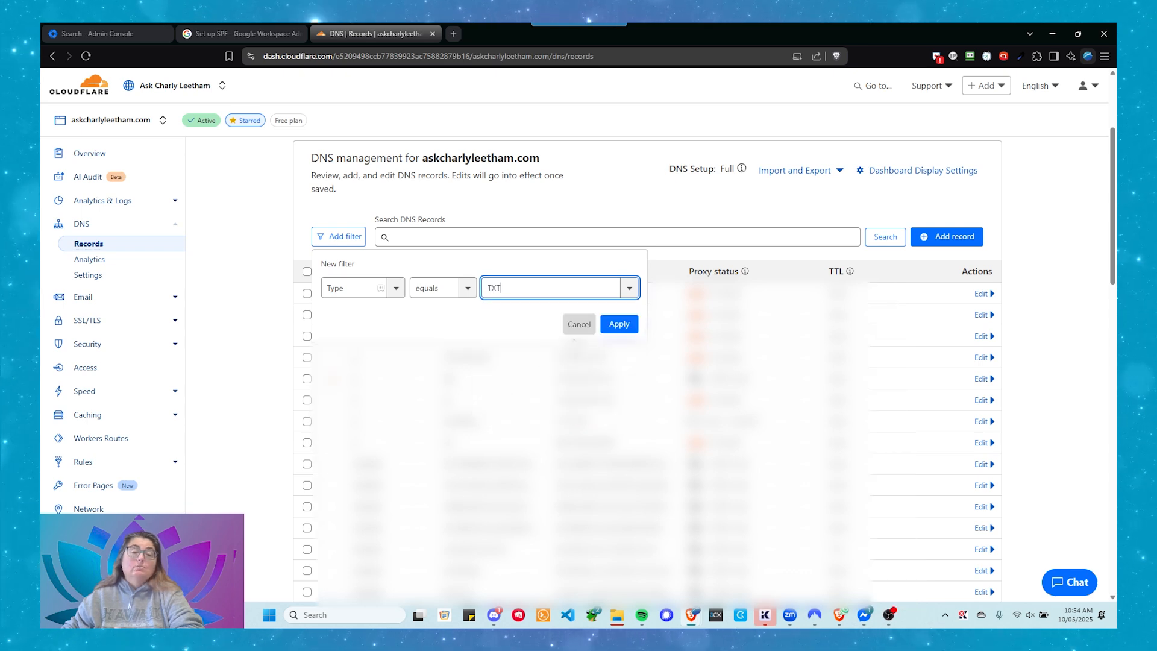
left_click(619, 325)
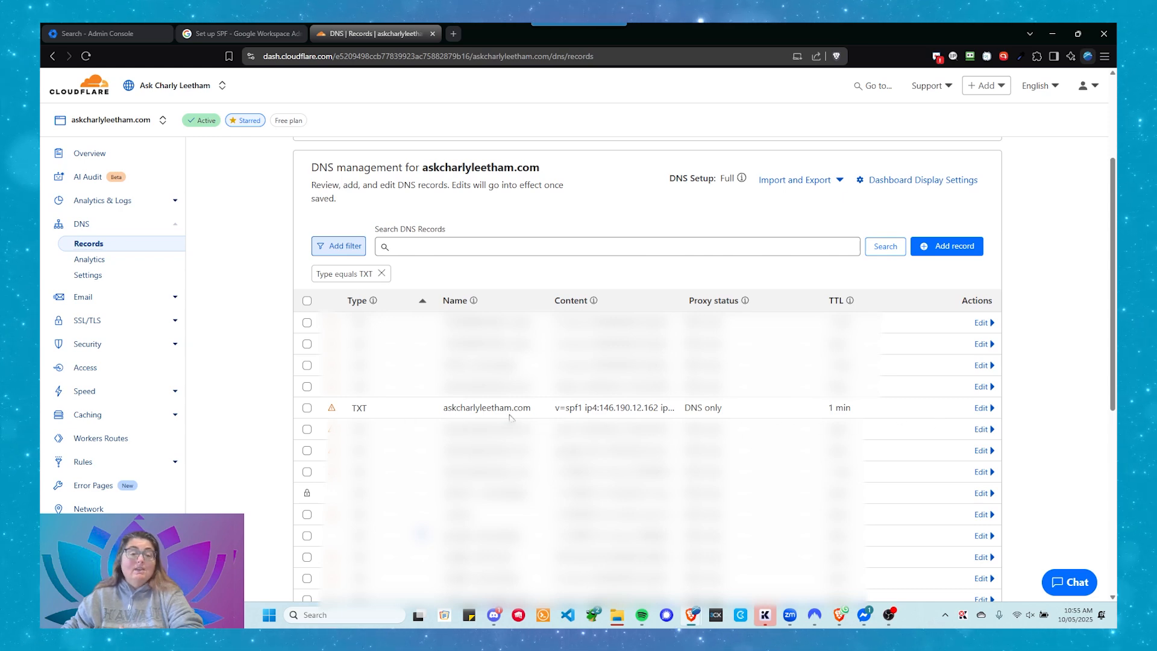
Open the askcharlyleetham.com SPF TXT record for editing and examine its ip4 and include entries
left_click(980, 408)
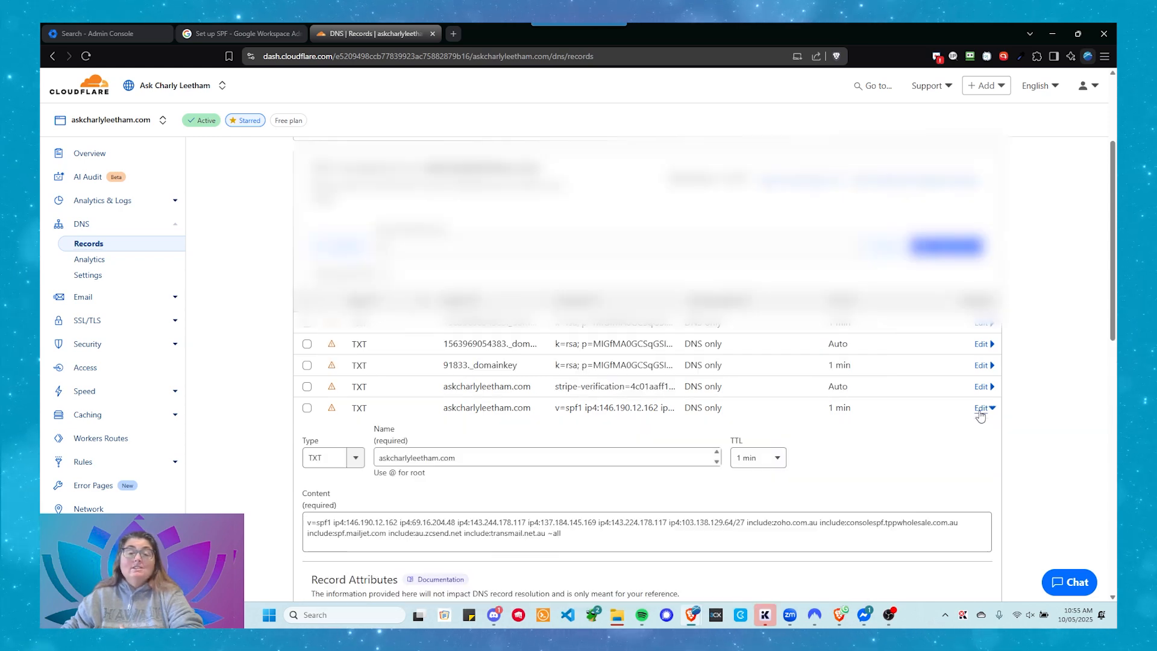
scroll(573, 387, "down", 3)
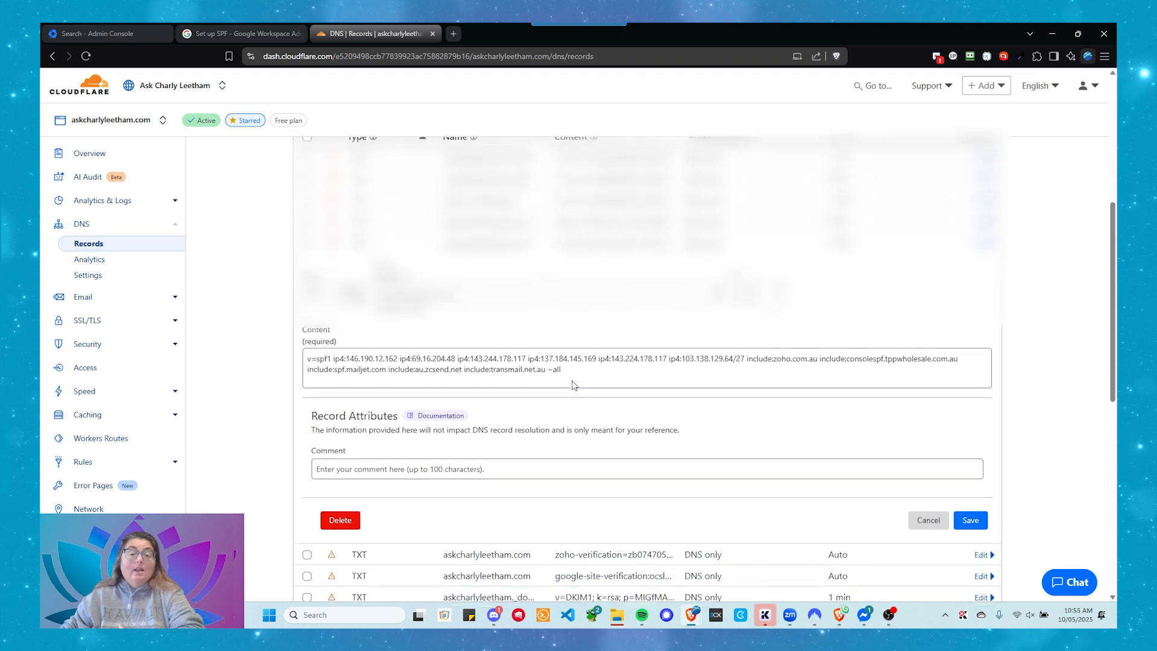
left_click_drag(578, 374, 289, 343)
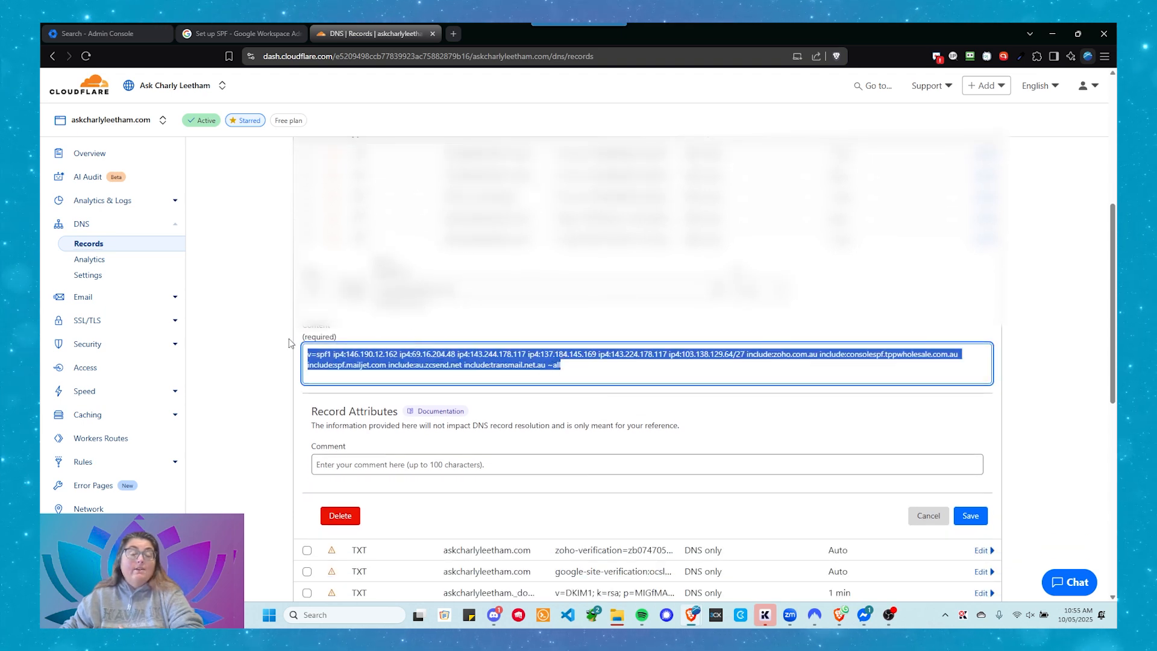
left_click(569, 372)
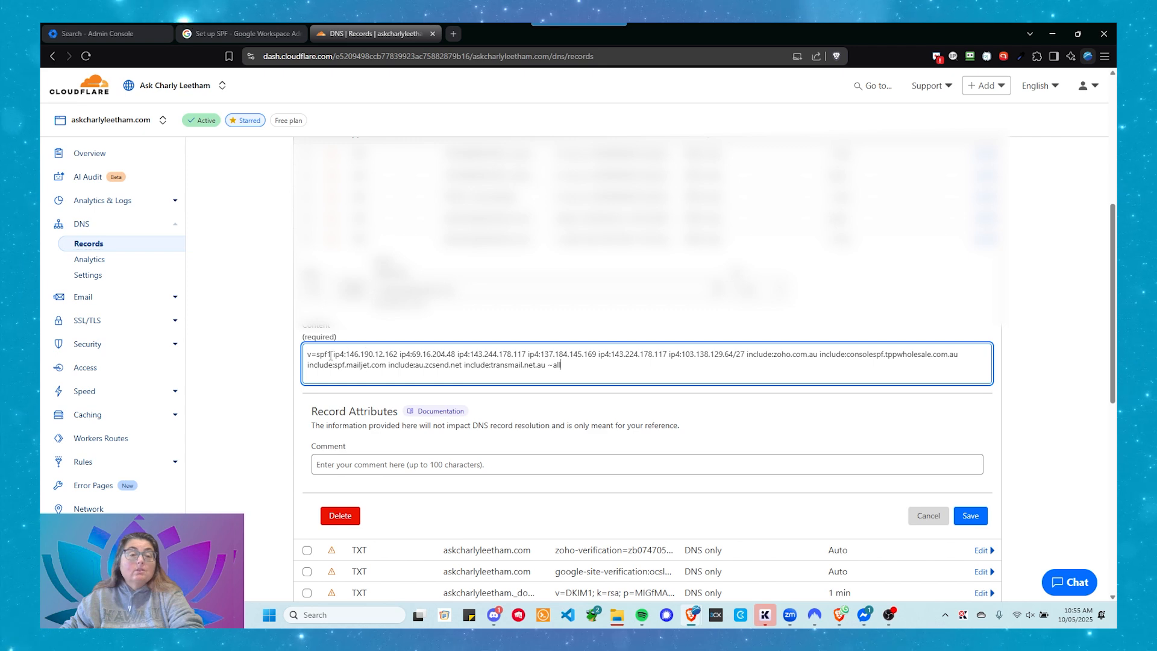
left_click_drag(332, 356, 344, 356)
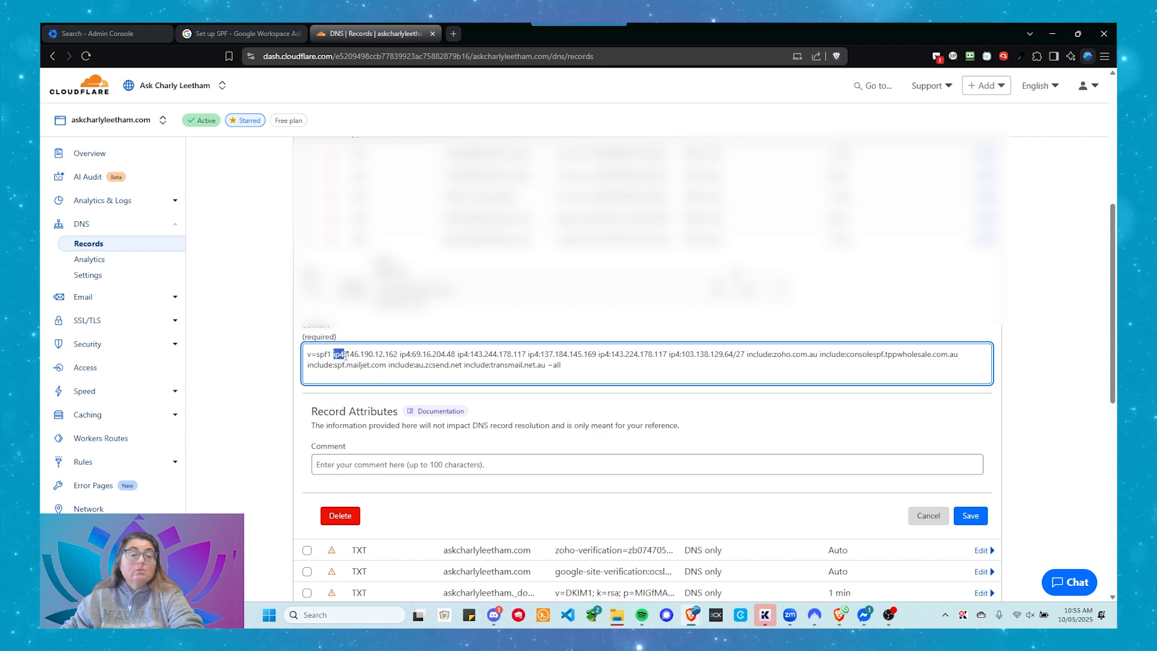
left_click(400, 354)
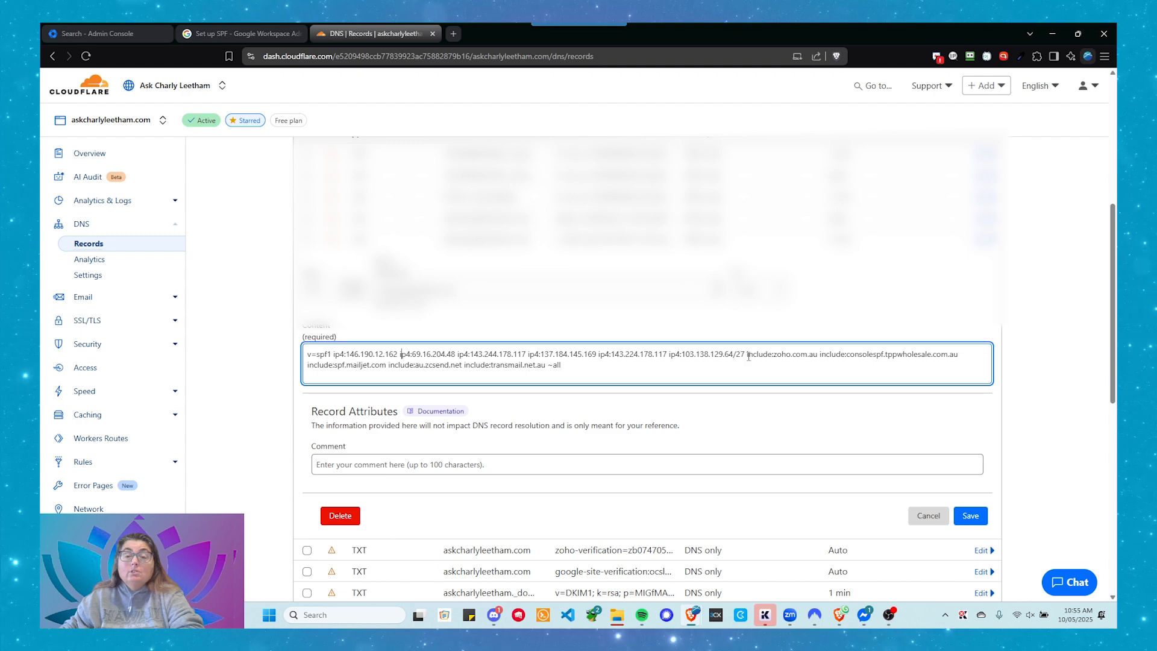
left_click_drag(747, 357, 772, 359)
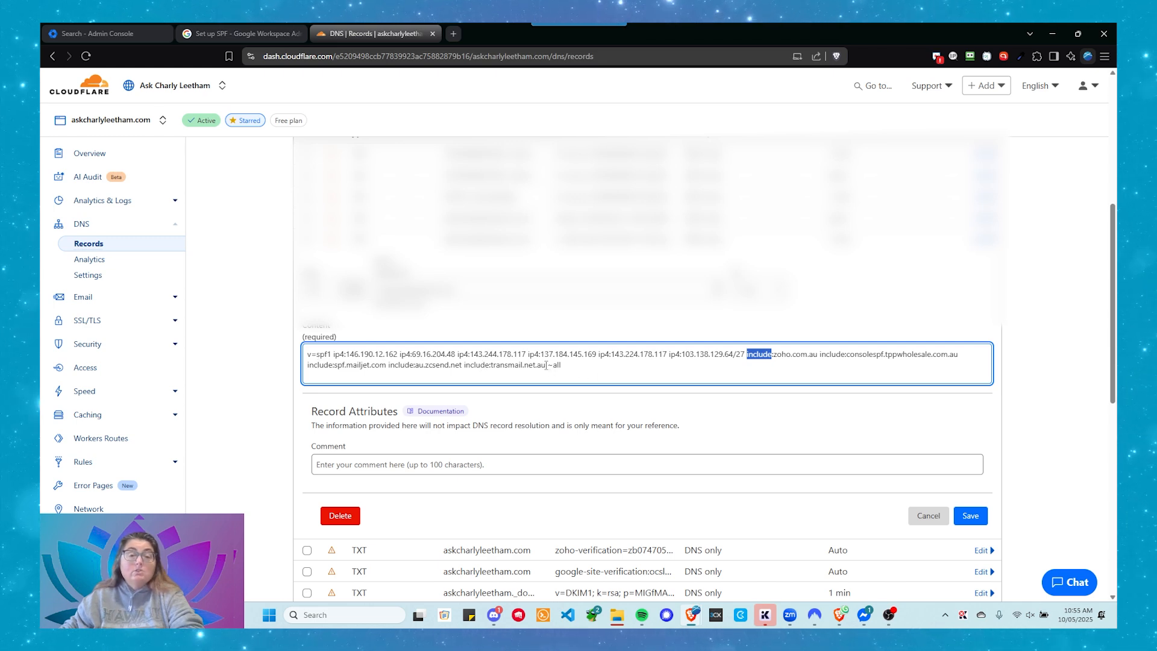
left_click(637, 377)
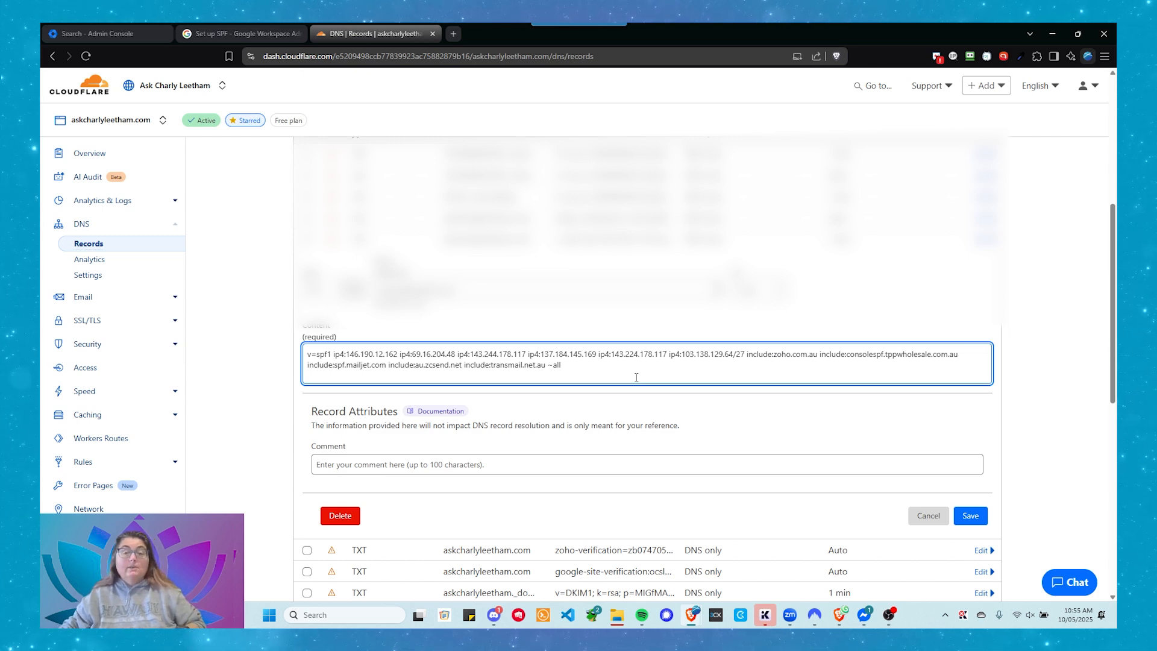
Paste include:_spf.google.com just before ~all in the SPF record's content, tidy the spacing, and save the record
right_click(548, 363)
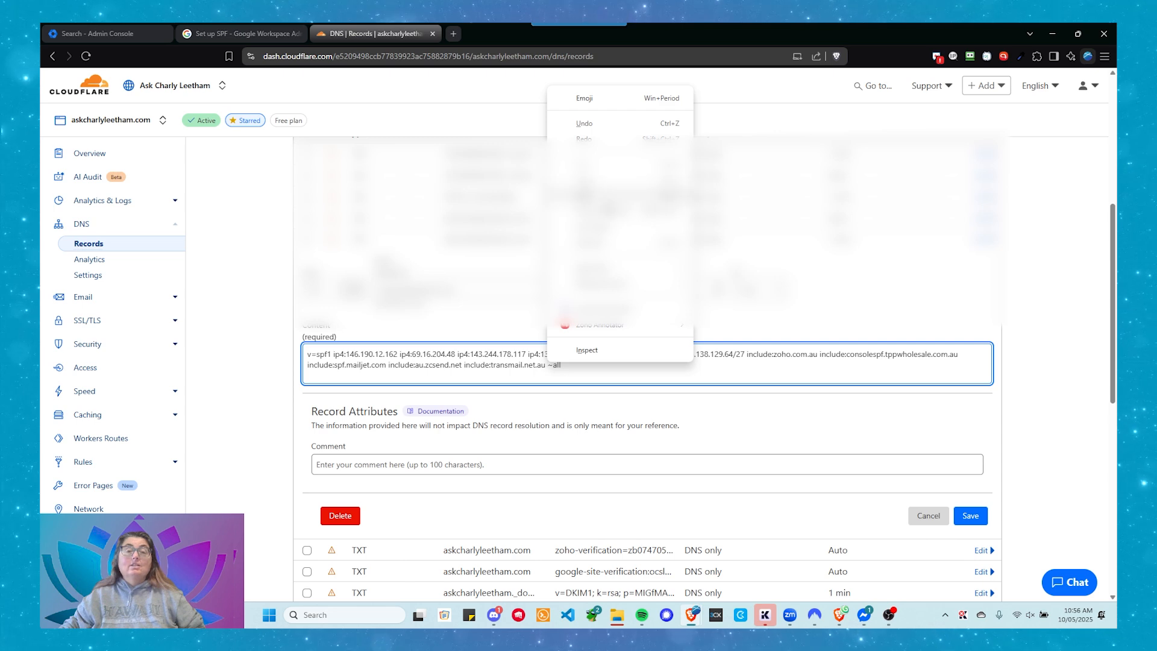
left_click(587, 190)
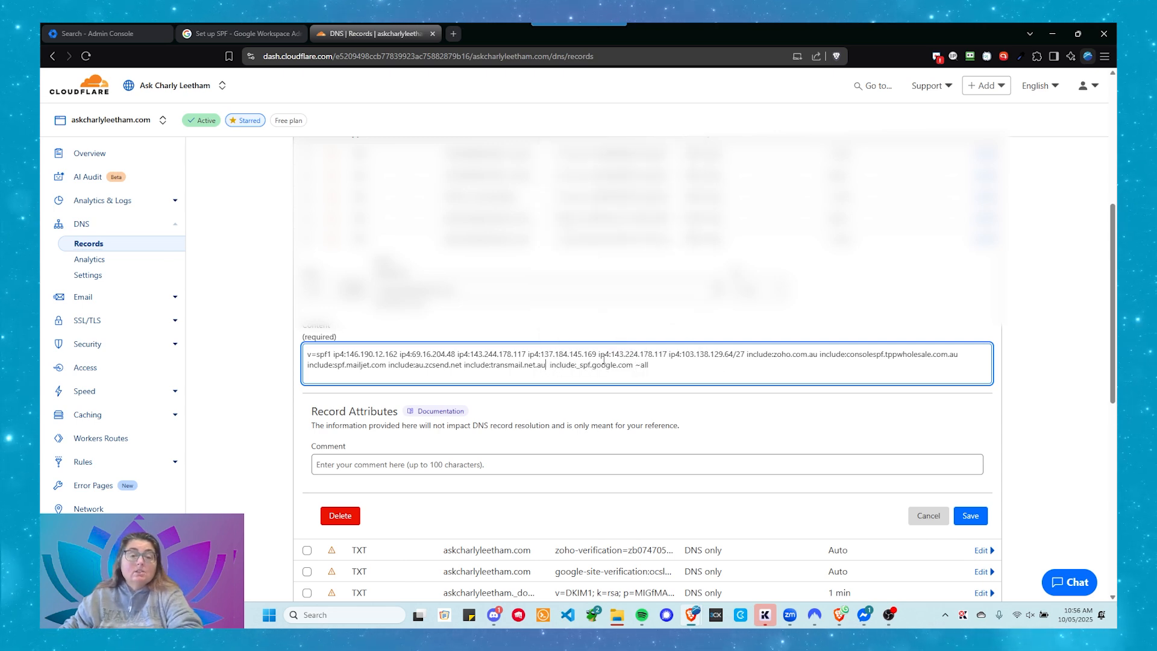
key("Delete")
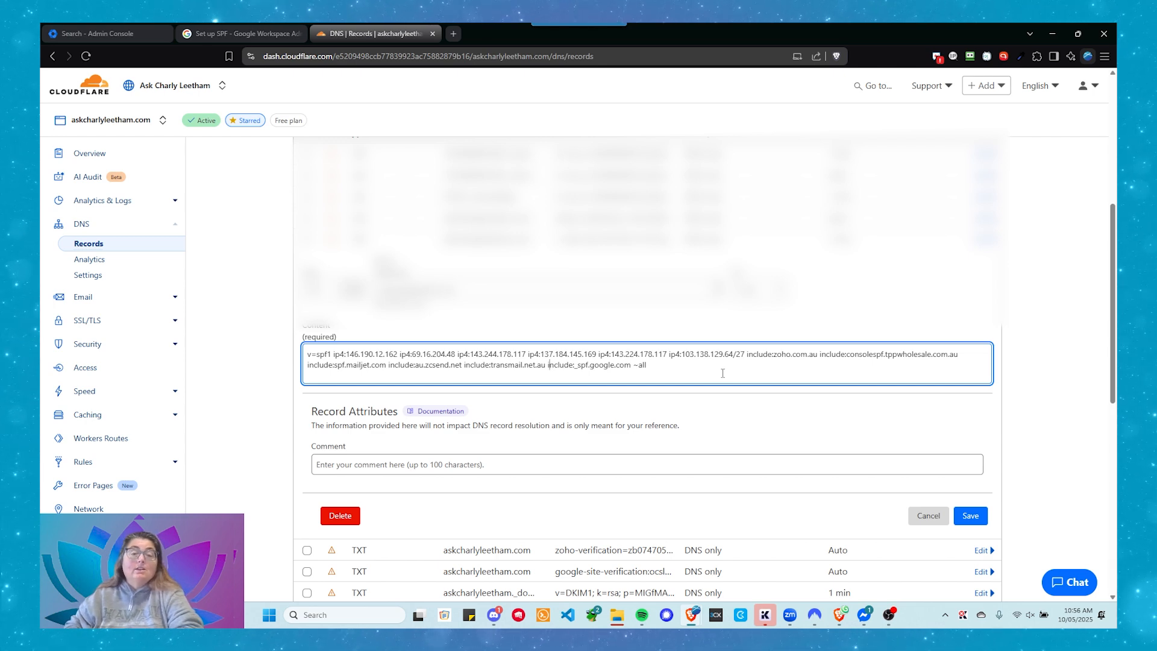
key("Right")
key("Right")
key("Right")
key("Right")
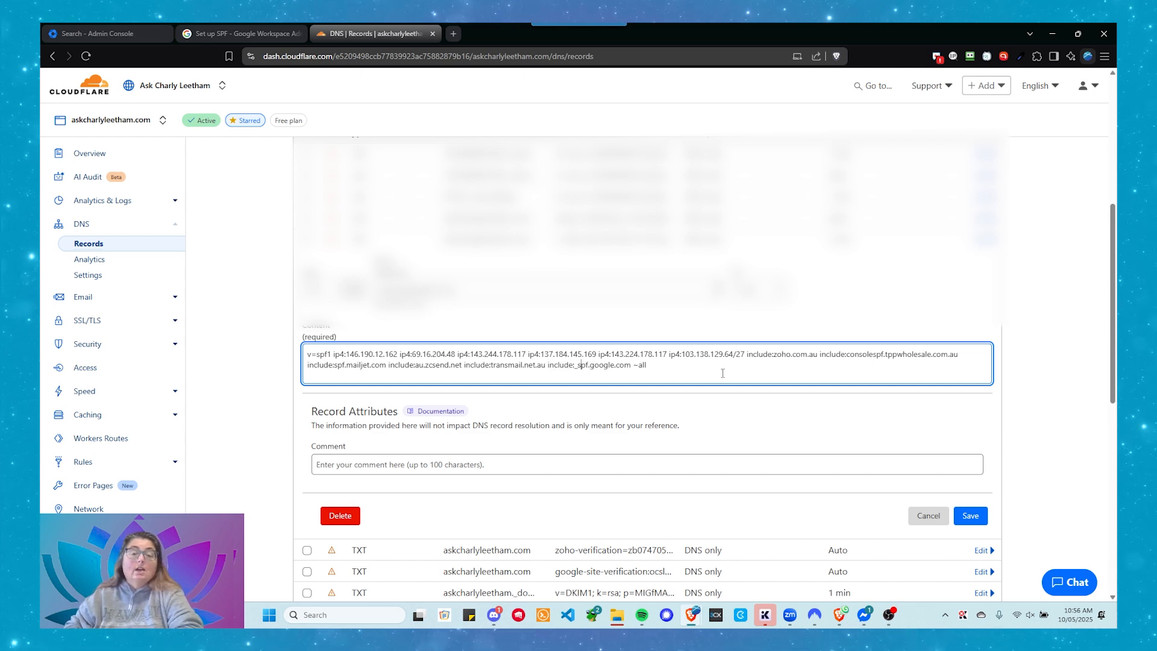
key("Right")
key("Right")
key("Right")
key("Right")
key("Right")
key("Right")
key("Right")
key("Right")
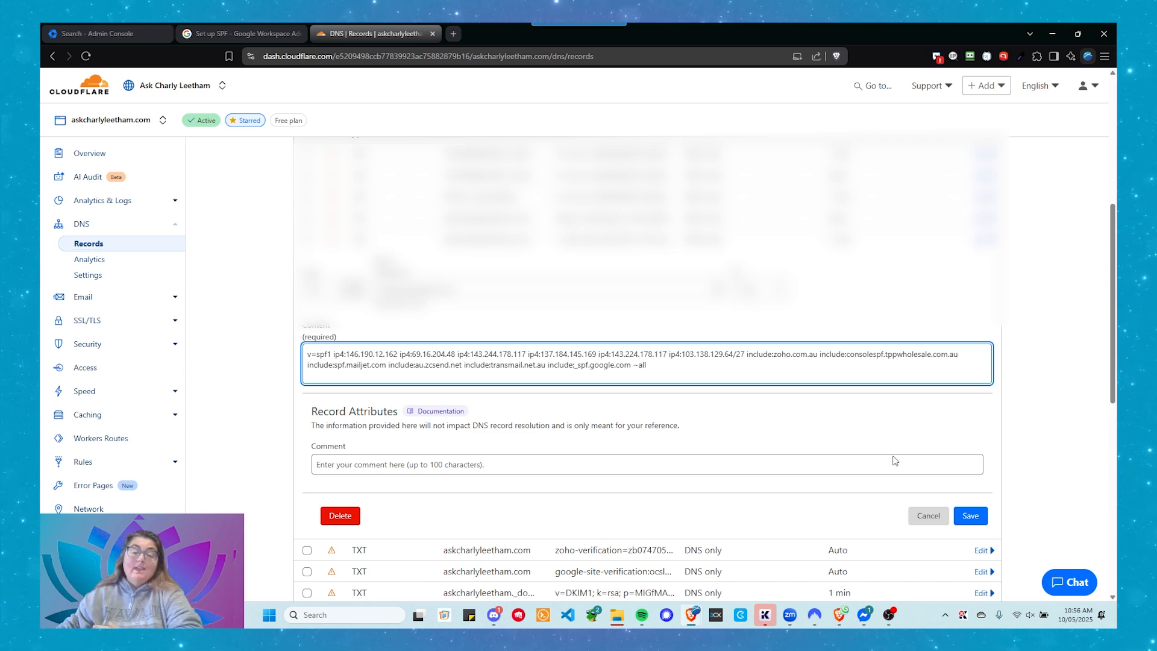
left_click(760, 290)
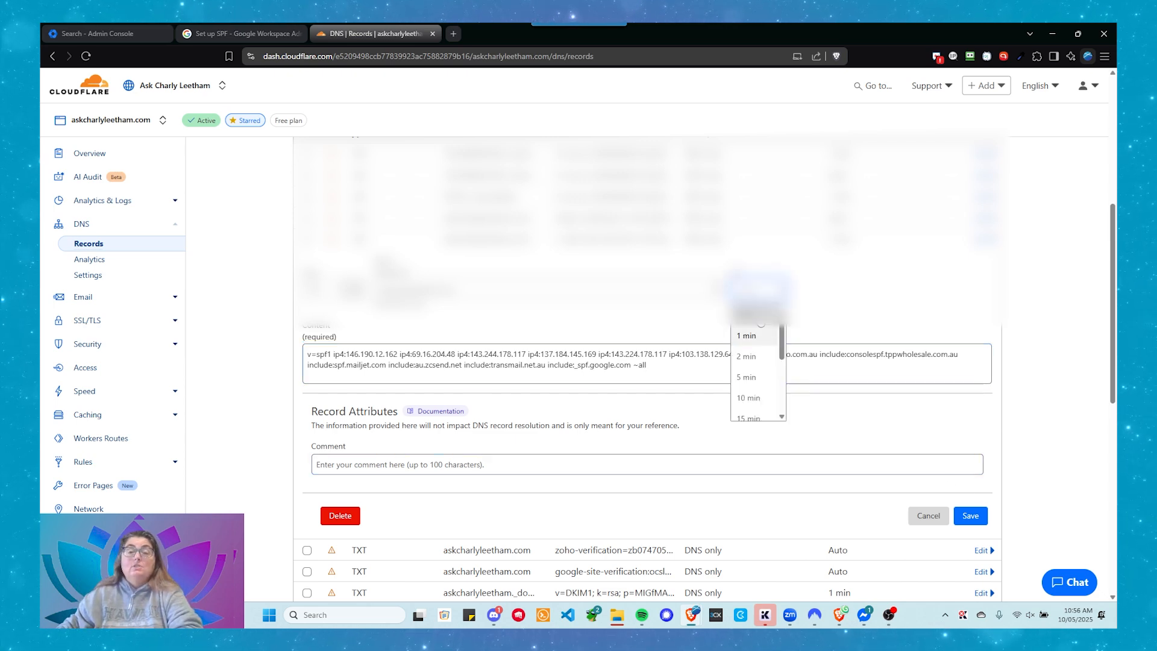
left_click(752, 318)
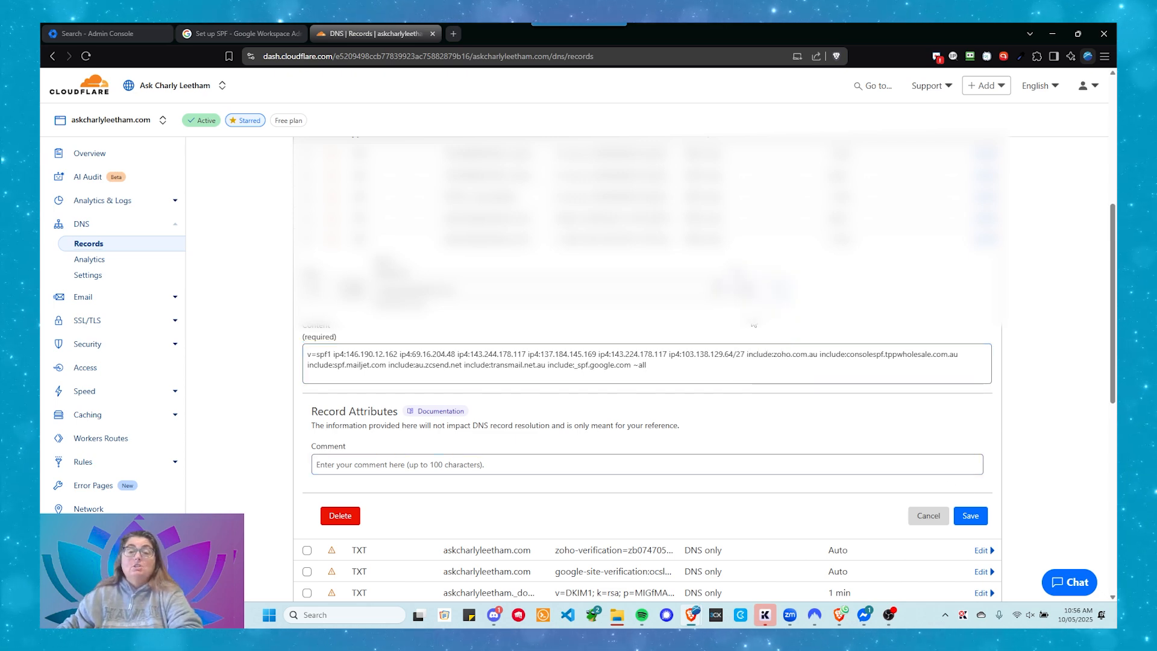
left_click(971, 516)
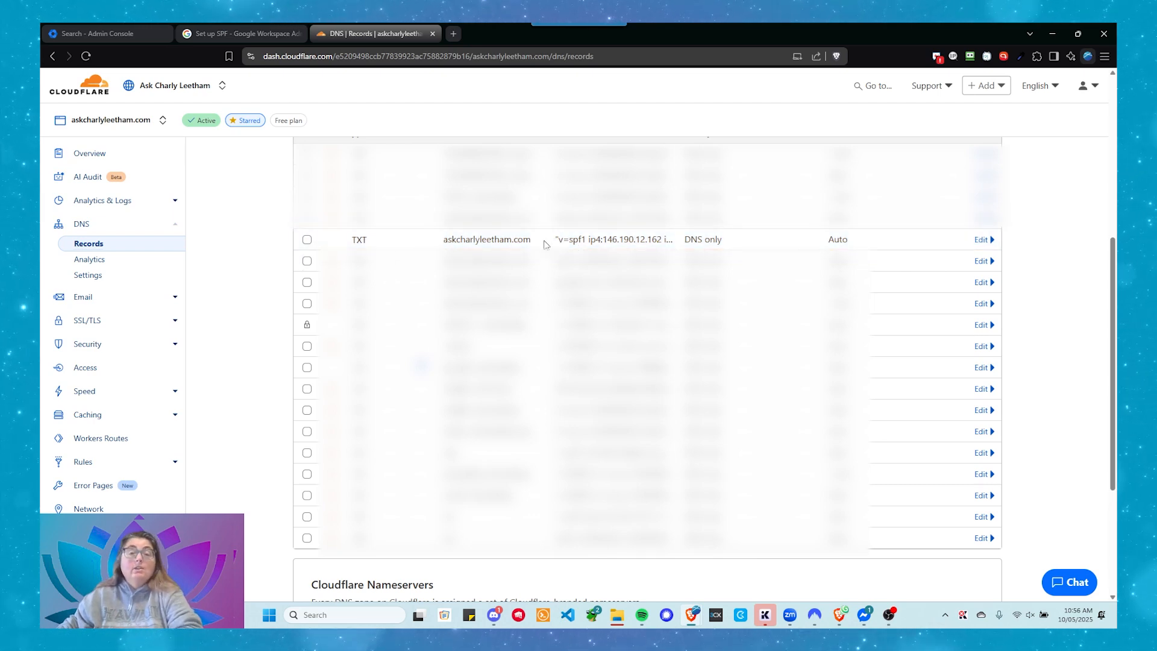
Copy the complete Google Workspace (only) SPF record v=spf1 include:_spf.google.com ~all from the help page
scroll(458, 181, "up", 2)
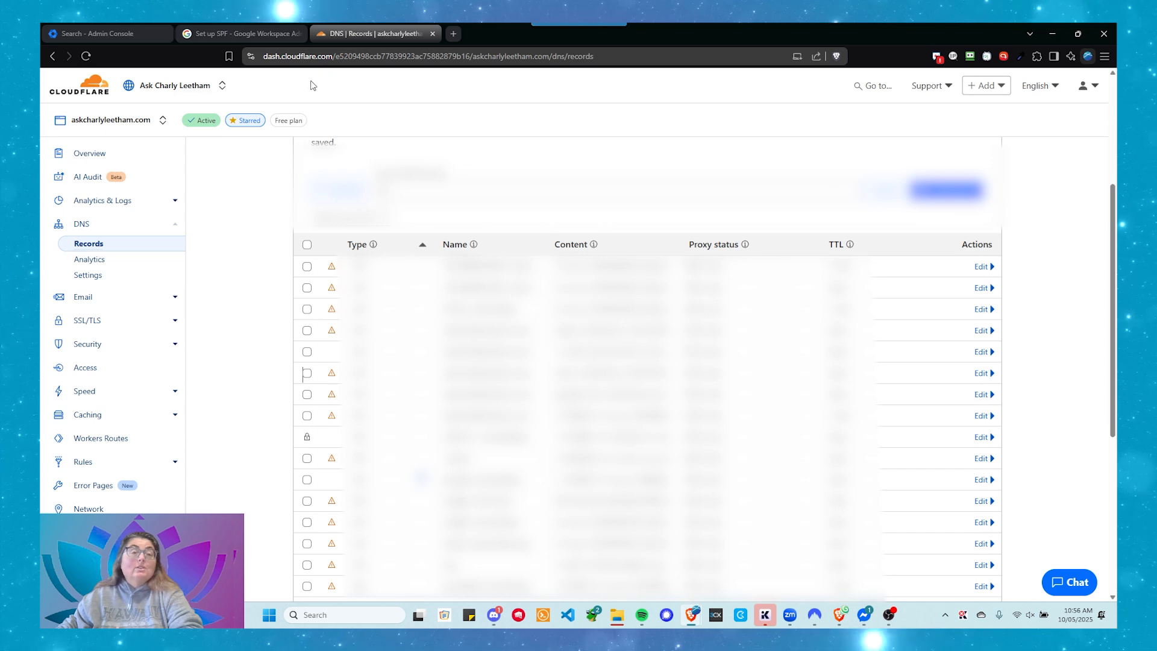
left_click(244, 36)
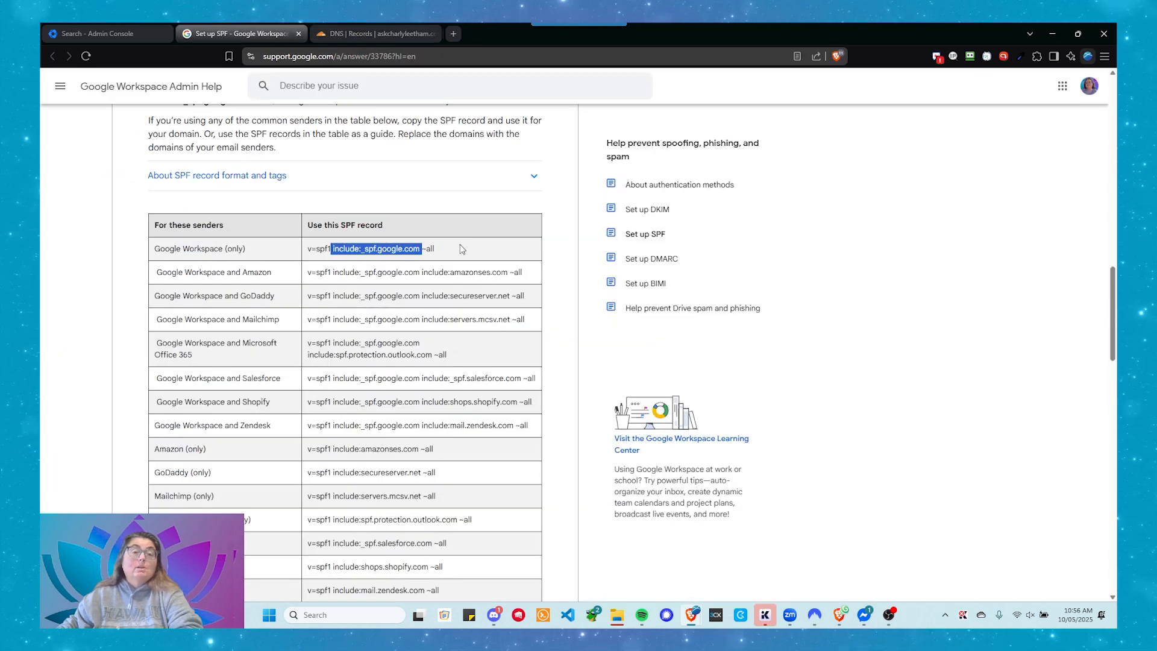
left_click_drag(435, 249, 305, 259)
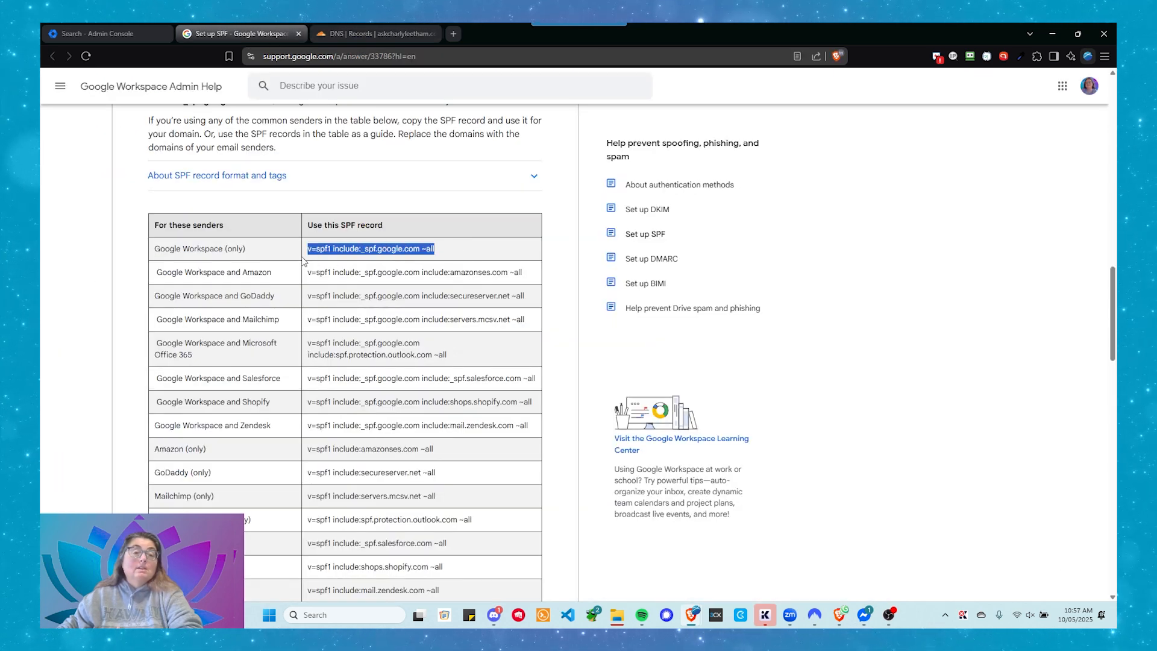
right_click(325, 257)
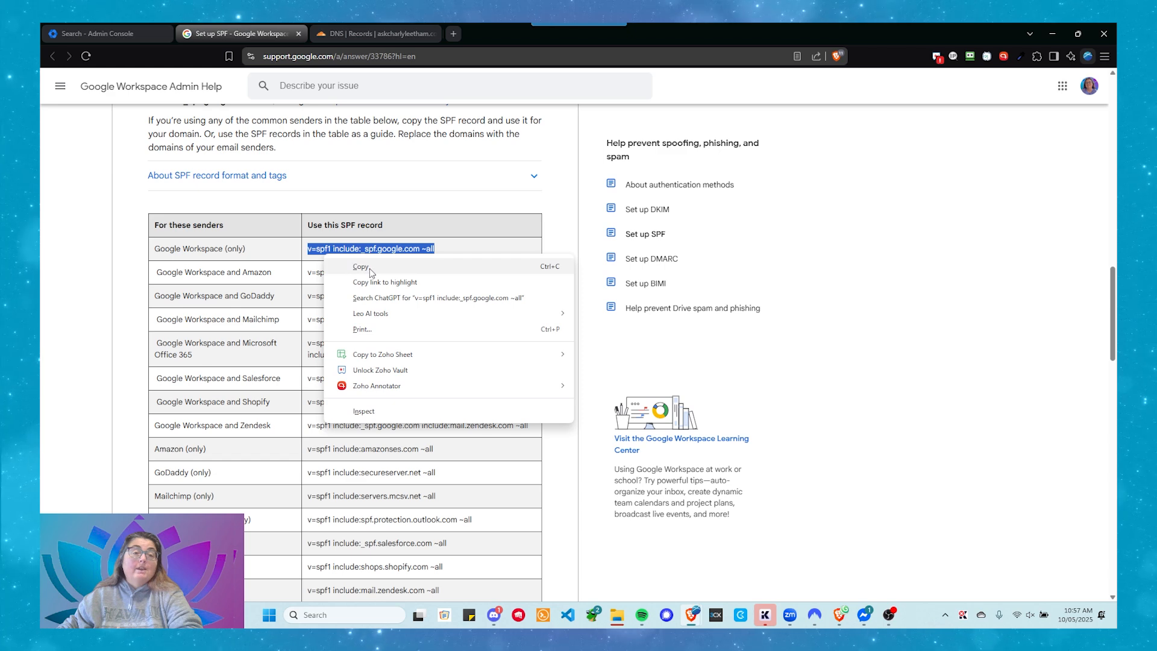
left_click(328, 263)
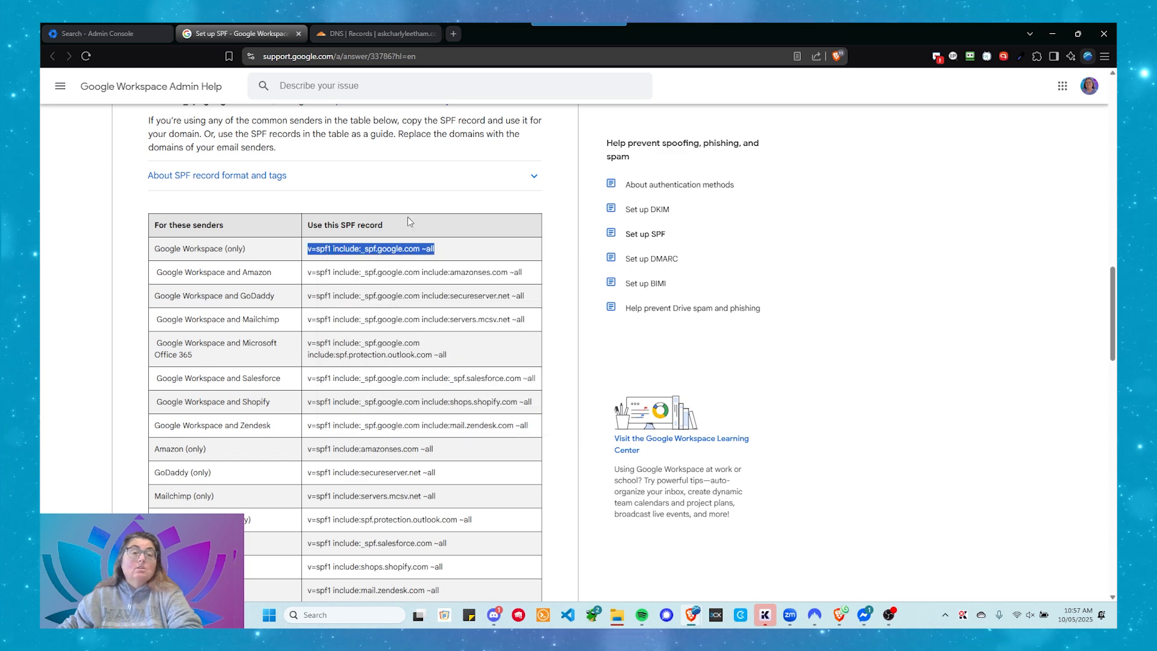
left_click(350, 34)
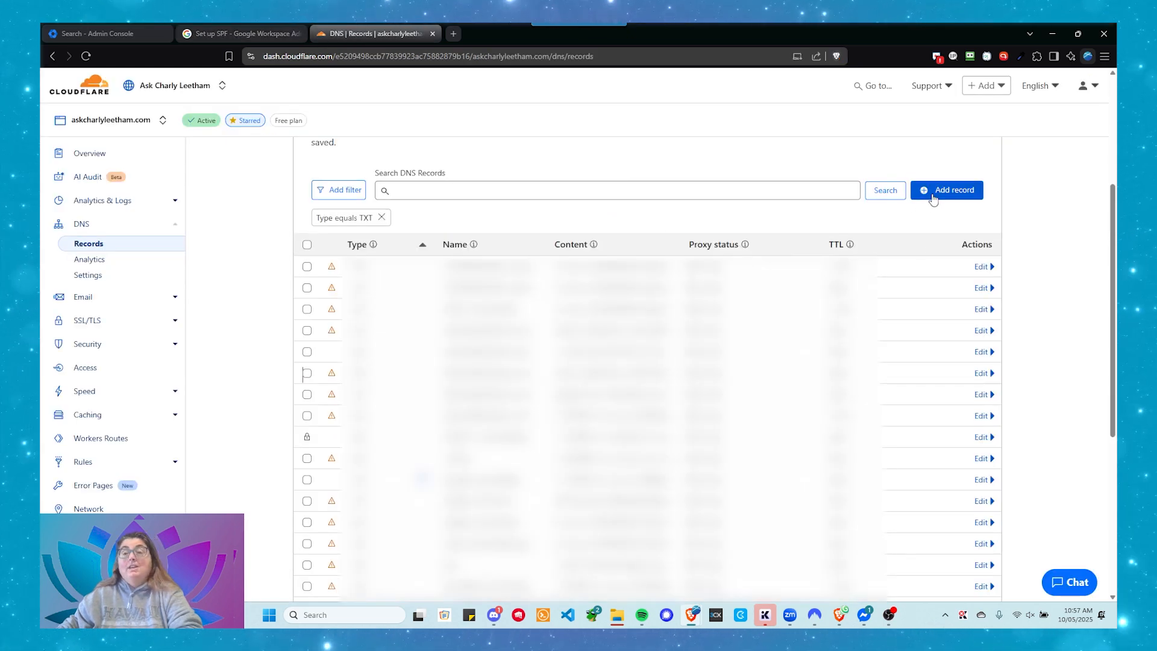
left_click(913, 192)
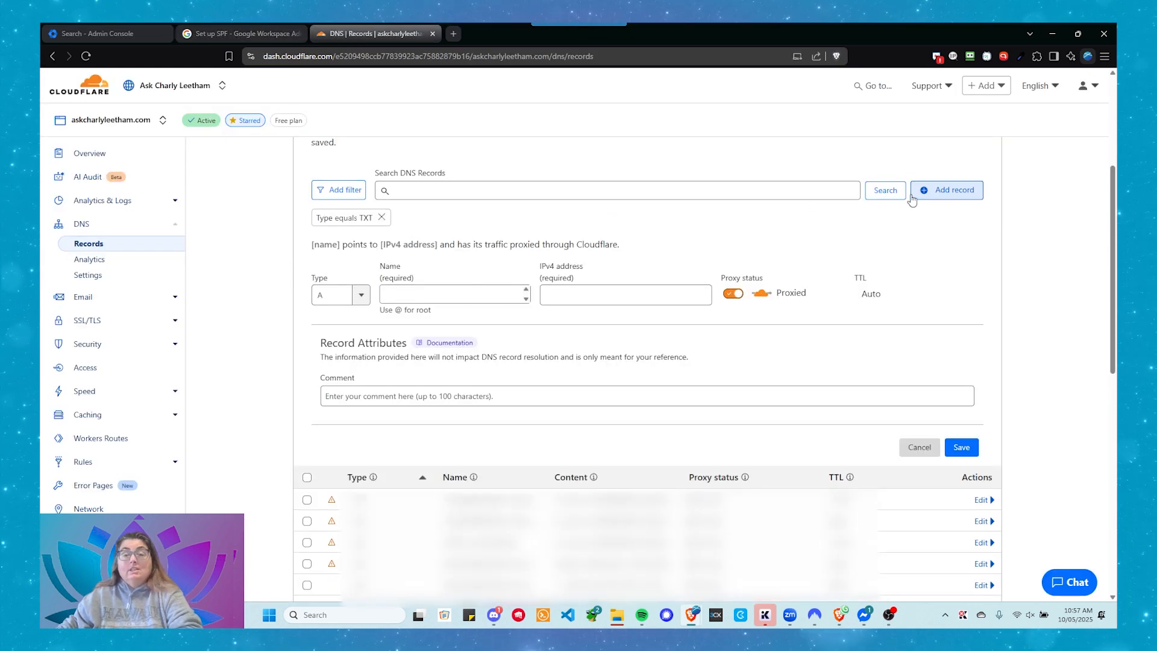
left_click(361, 294)
left_click(362, 293)
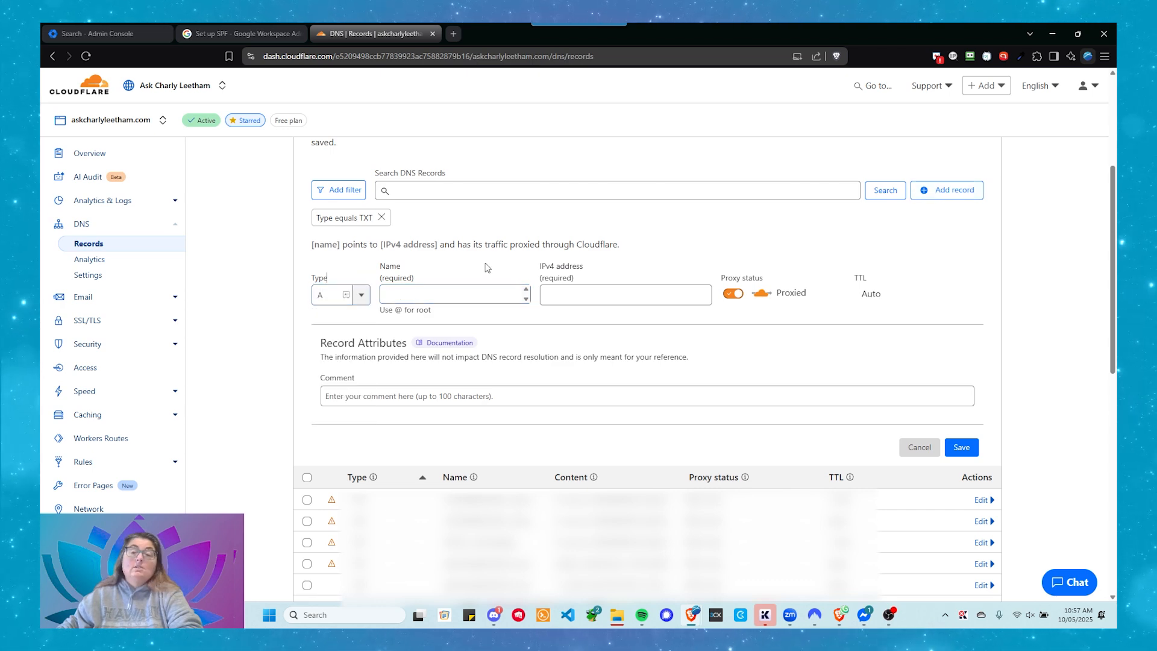
left_click(918, 447)
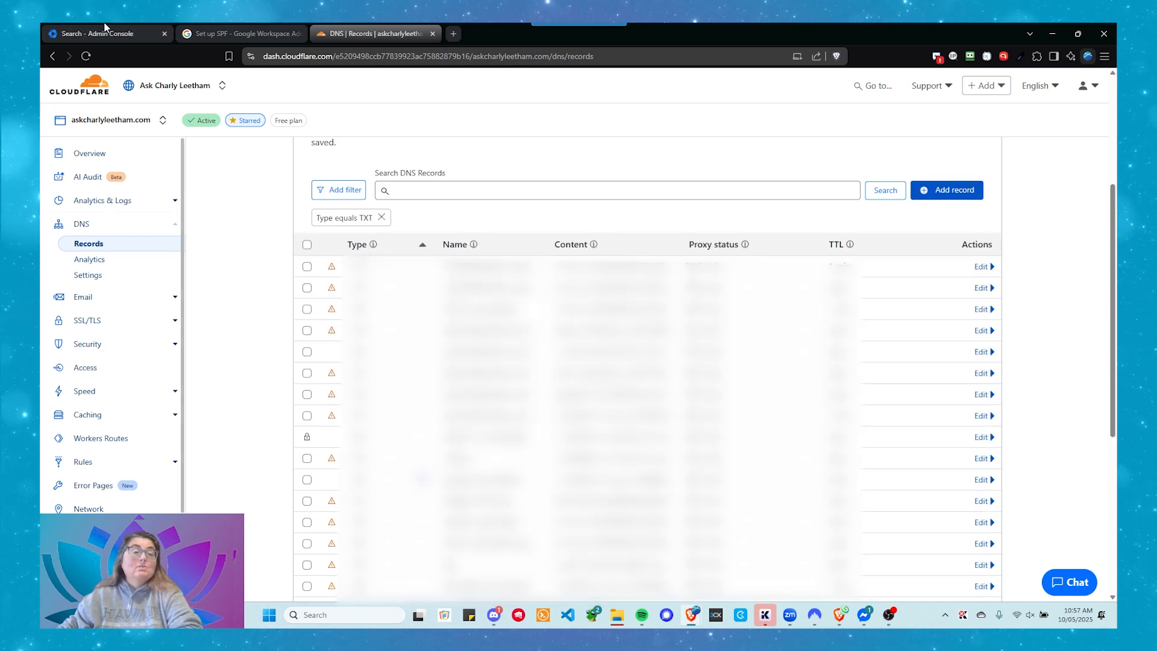
Fill in a new TXT record named @ with content v=spf1 include:_spf.google.com ~all, then cancel it without saving
left_click(933, 197)
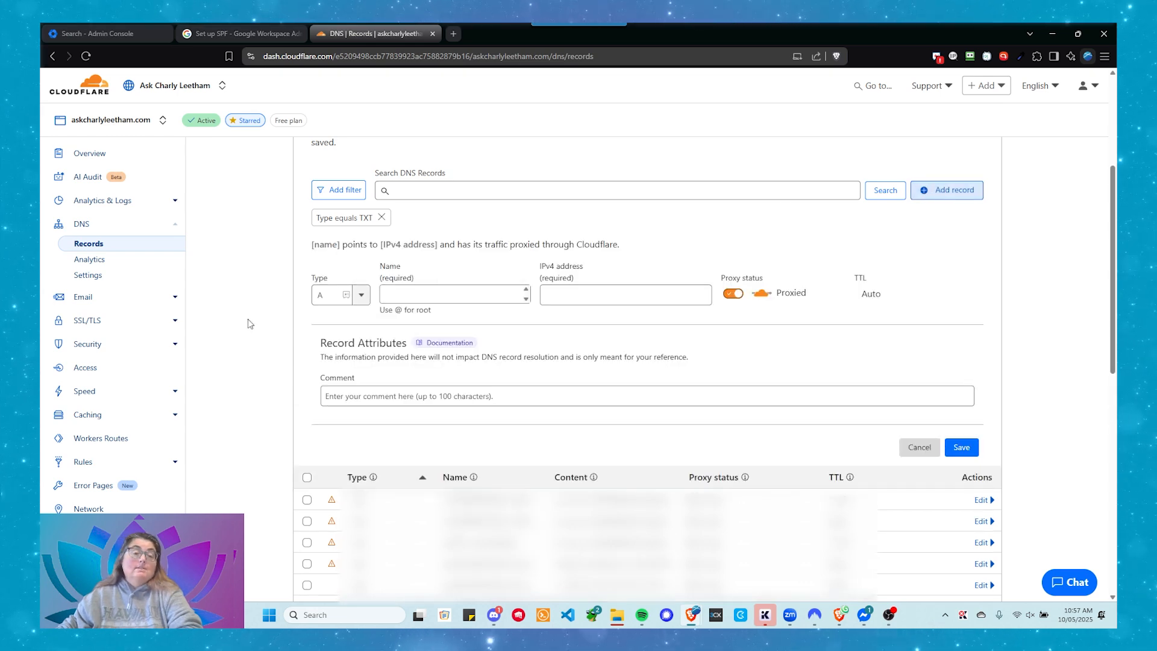
left_click(358, 294)
scroll(342, 368, "down", 5)
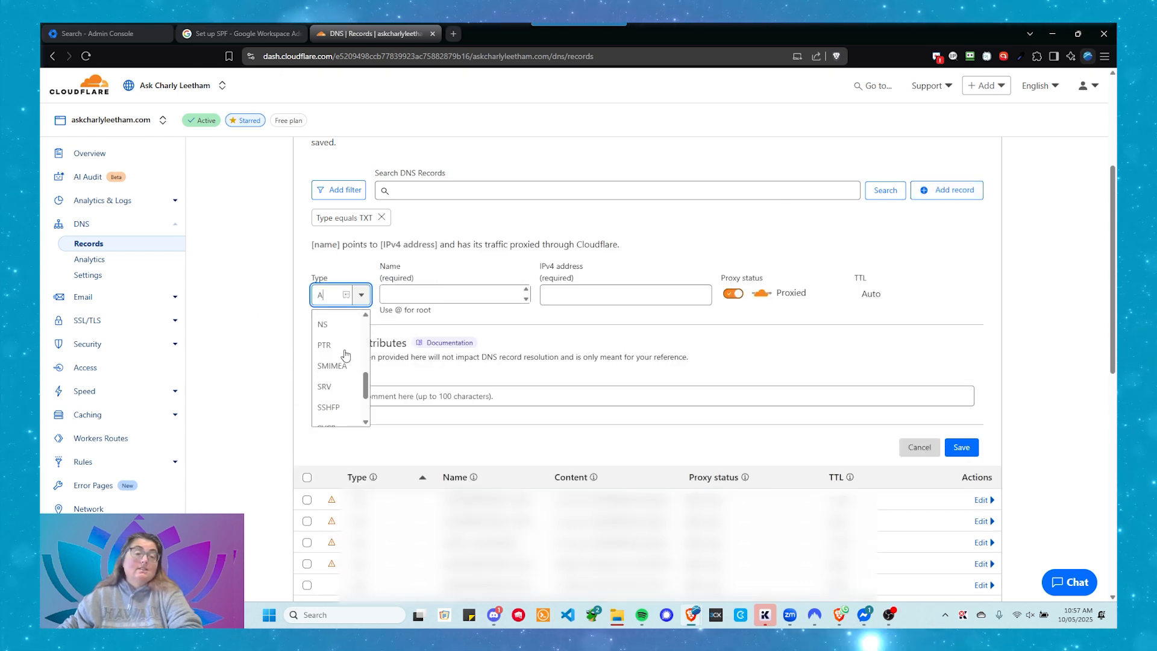
left_click(341, 395)
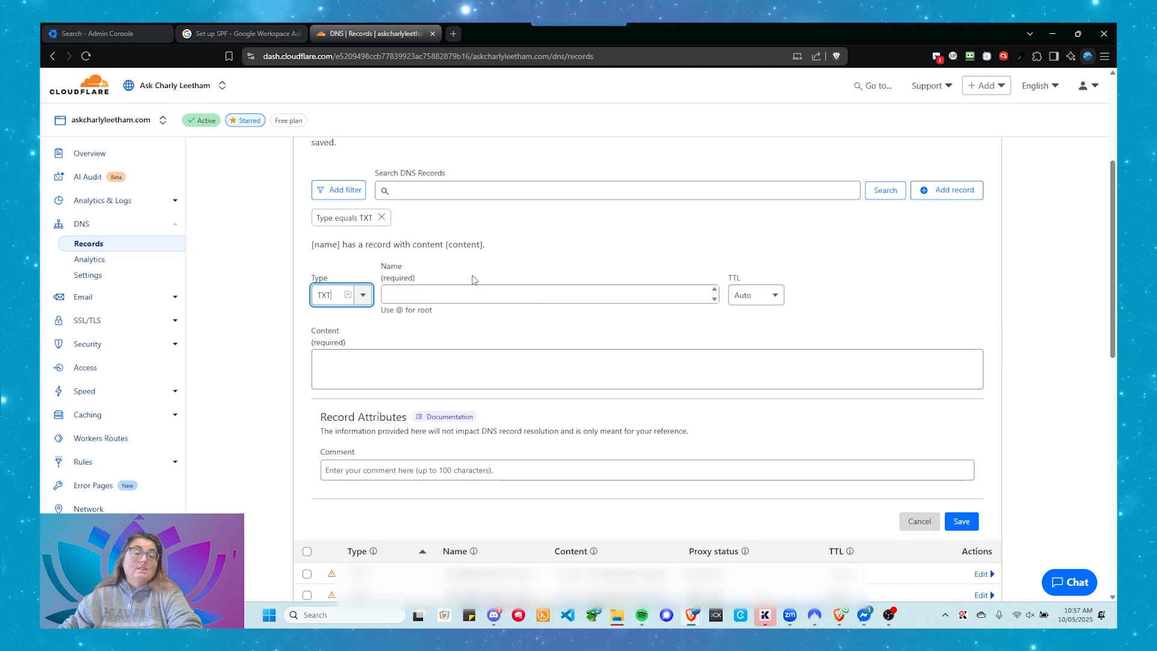
left_click(446, 296)
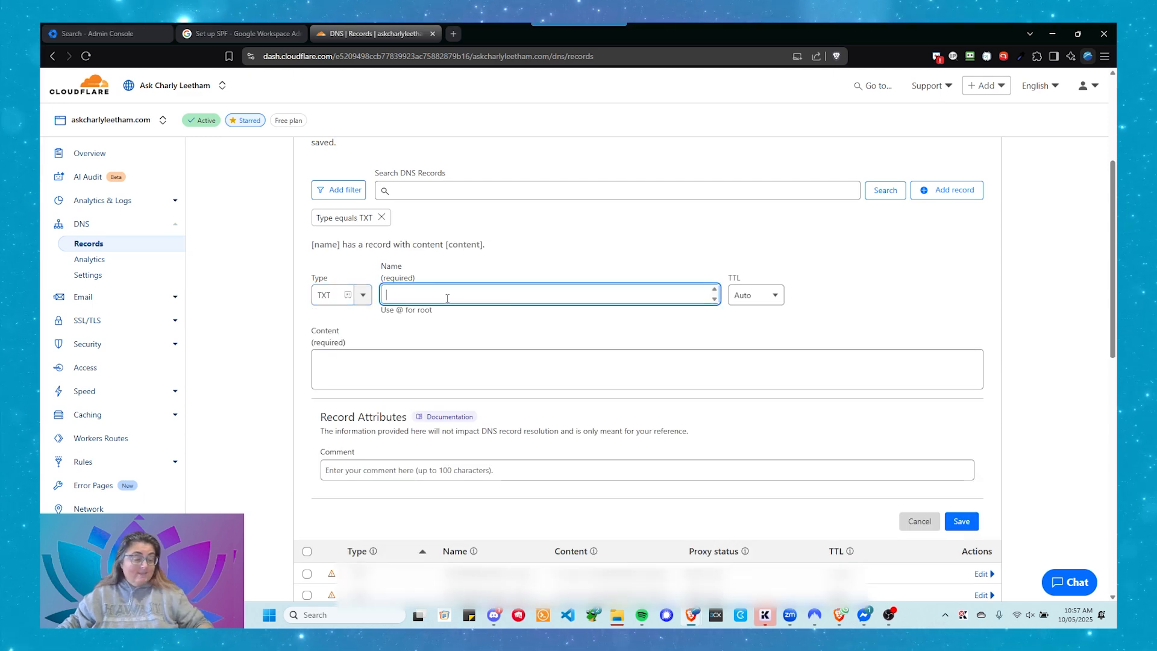
type("@")
left_click(401, 355)
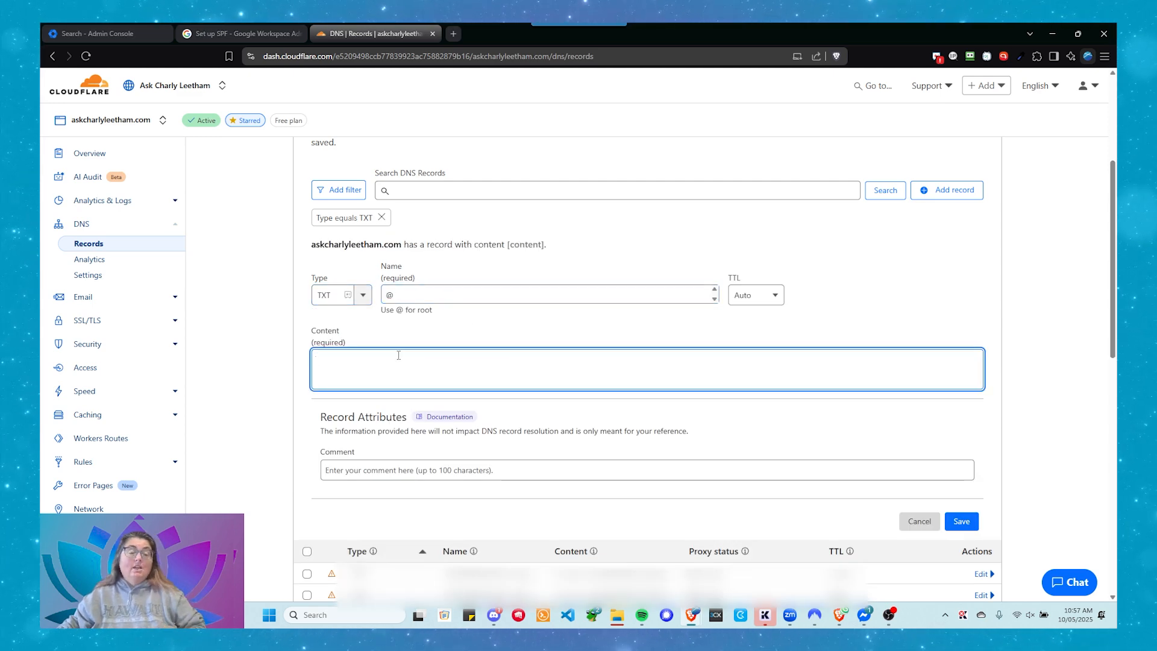
key("ctrl+v")
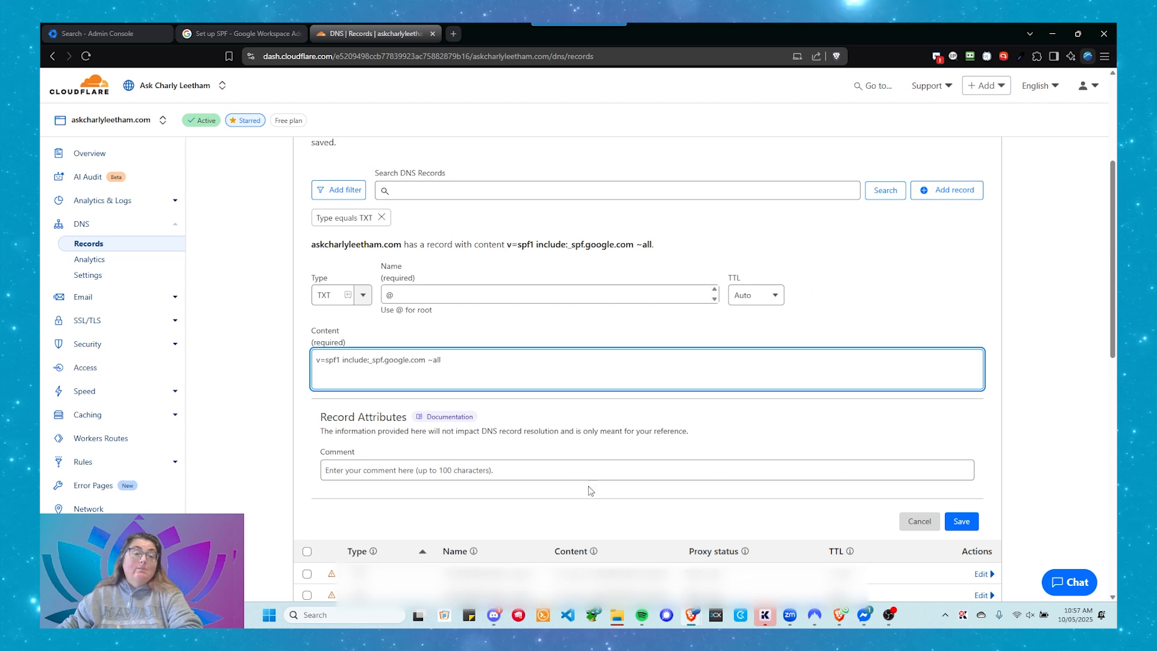
left_click(917, 526)
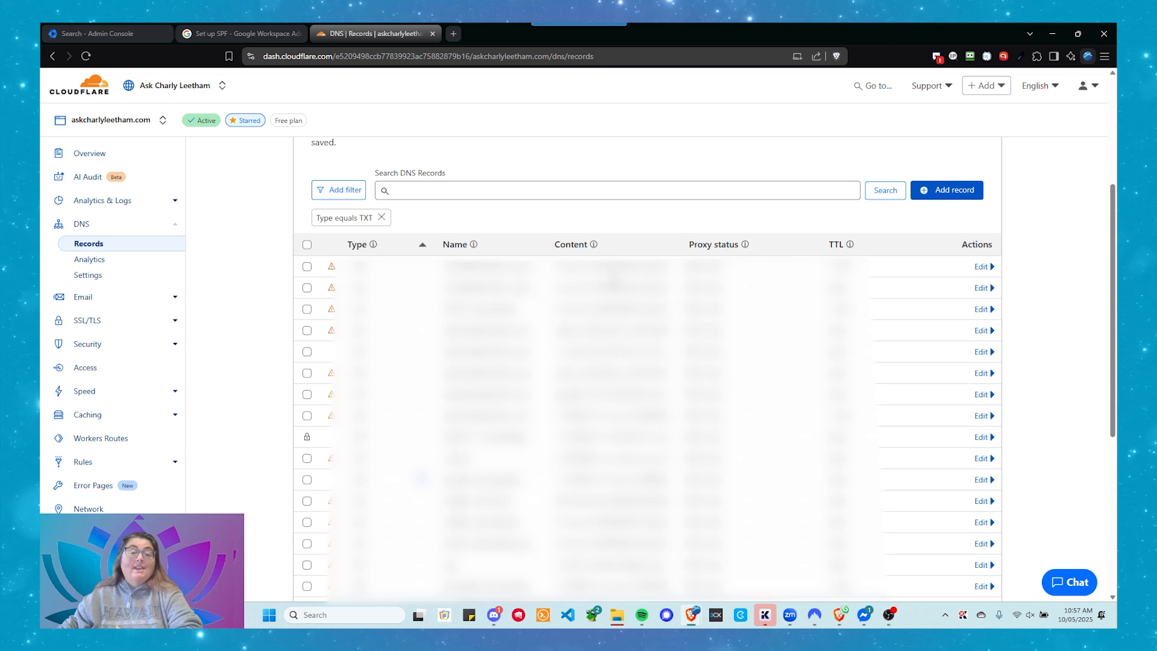